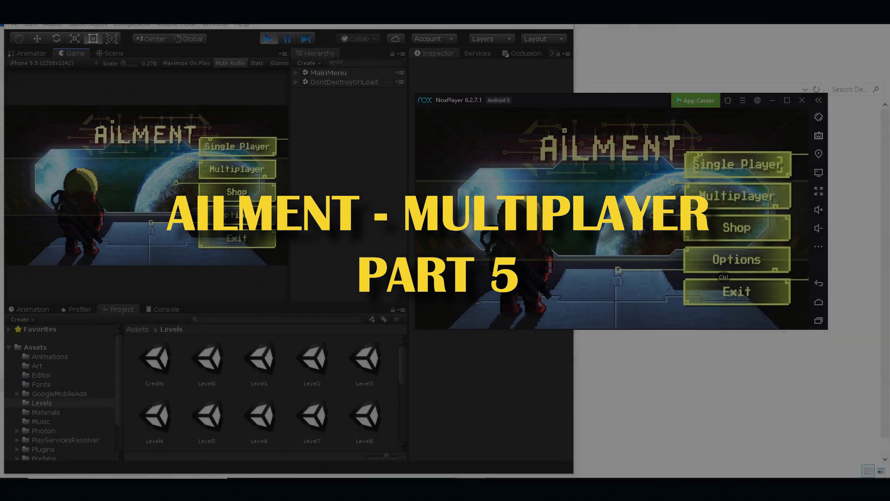
Open the Create Game screen for a new multiplayer game in the NoxPlayer instance.
{"action": "left_click_drag", "start_coordinate": [589, 100], "coordinate": [603, 95]}
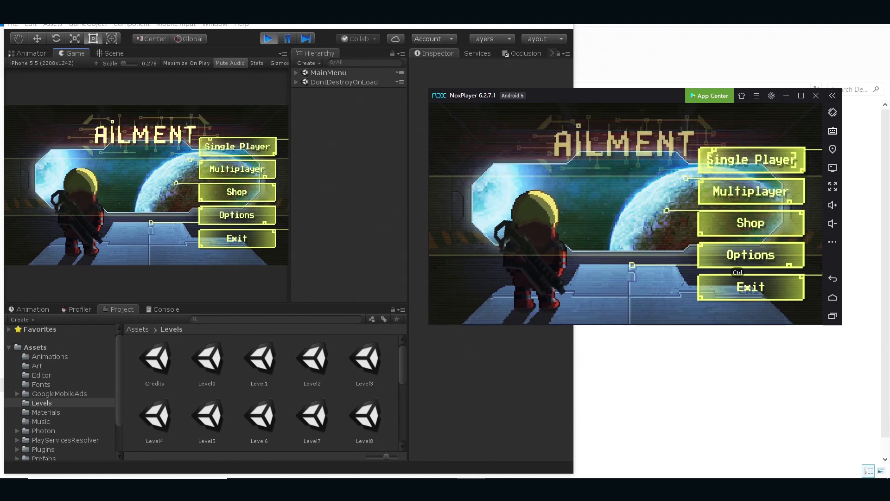
{"action": "left_click", "coordinate": [751, 255]}
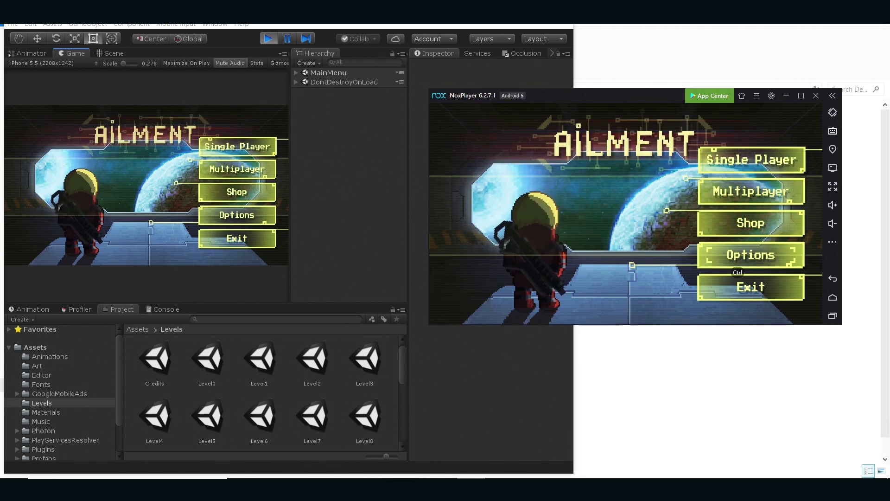
{"action": "left_click", "coordinate": [751, 191]}
{"action": "left_click", "coordinate": [625, 201]}
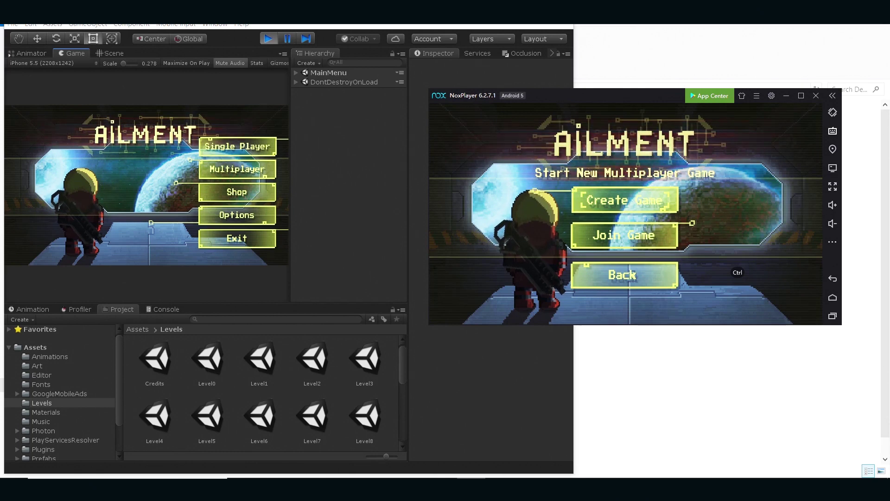
{"action": "left_click", "coordinate": [625, 200]}
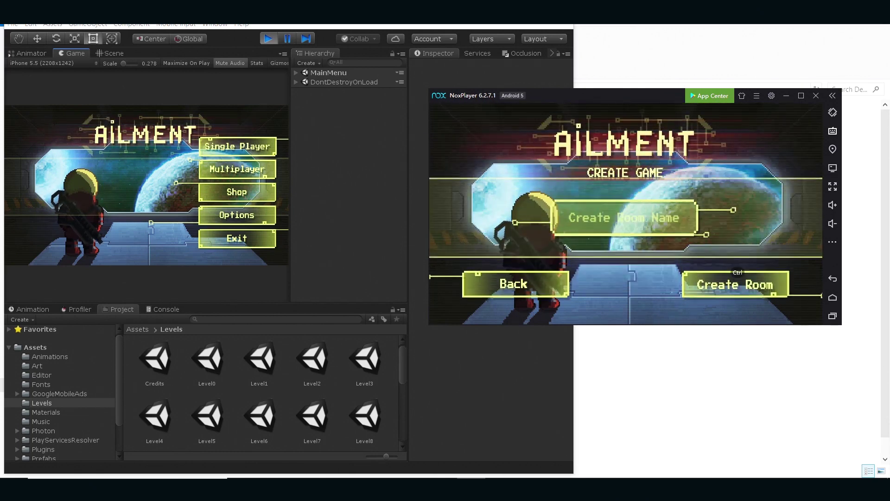
Enter a room name for the new multiplayer game and create the room.
{"action": "left_click", "coordinate": [624, 217]}
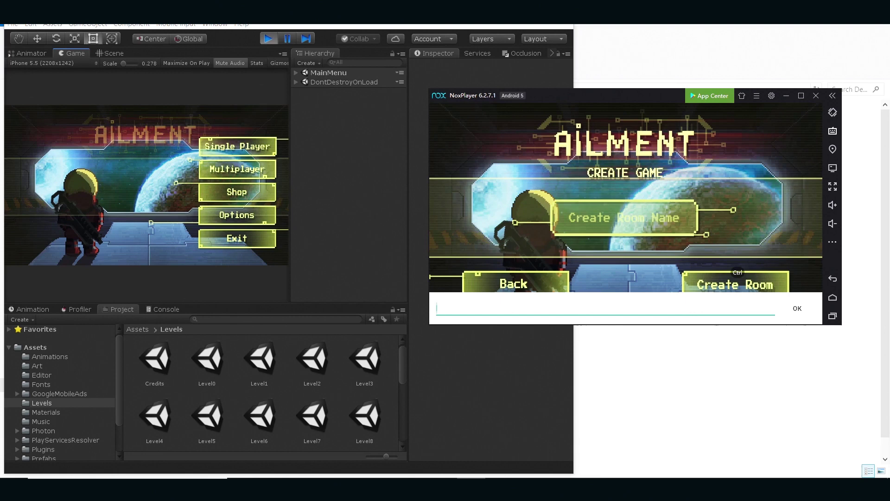
{"action": "type", "text": "I"}
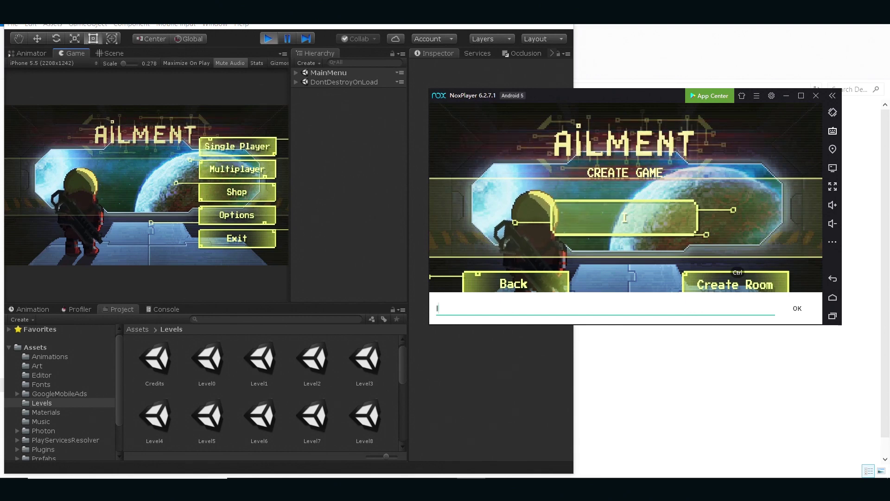
{"action": "type", "text": "vanRoom"}
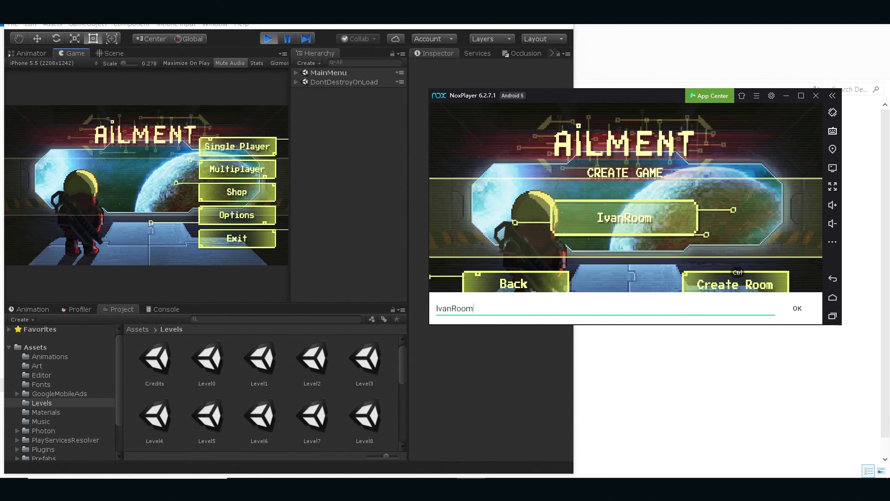
{"action": "key", "text": "Return"}
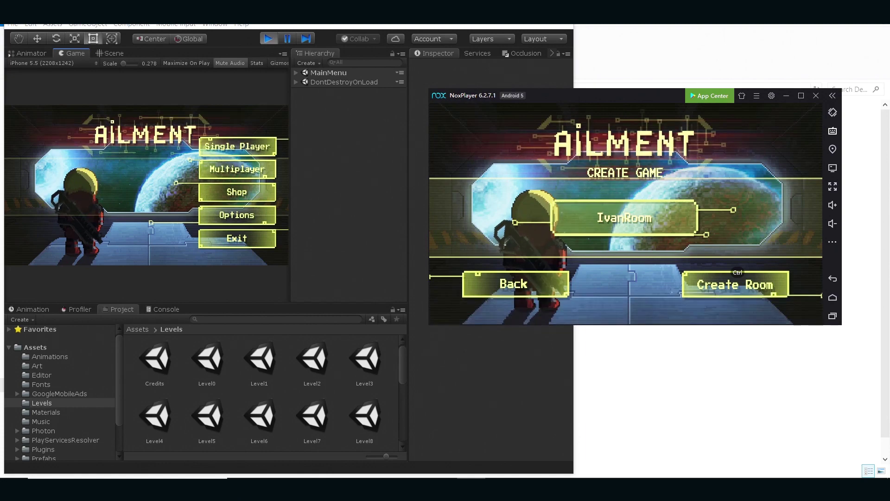
{"action": "left_click", "coordinate": [734, 284]}
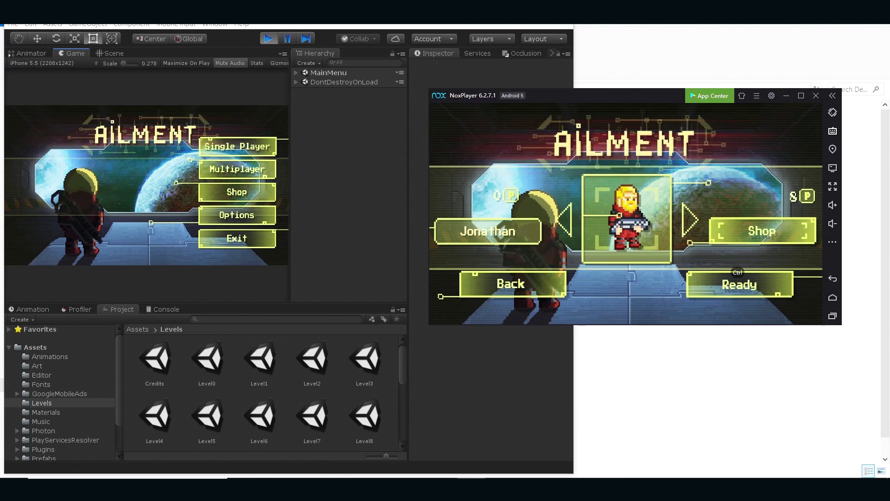
Browse through the playable characters and select Arbine.
{"action": "left_click", "coordinate": [690, 220]}
{"action": "left_click", "coordinate": [689, 220]}
{"action": "left_click", "coordinate": [690, 220]}
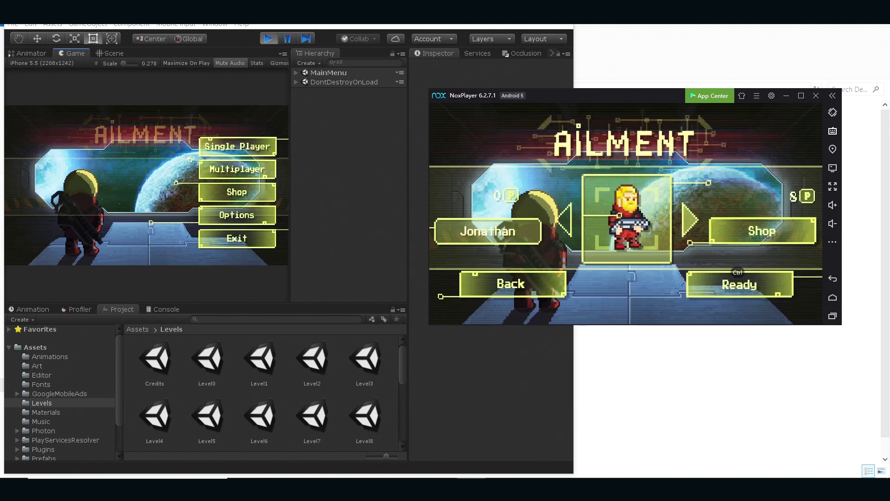
{"action": "left_click", "coordinate": [565, 219]}
{"action": "left_click", "coordinate": [690, 220]}
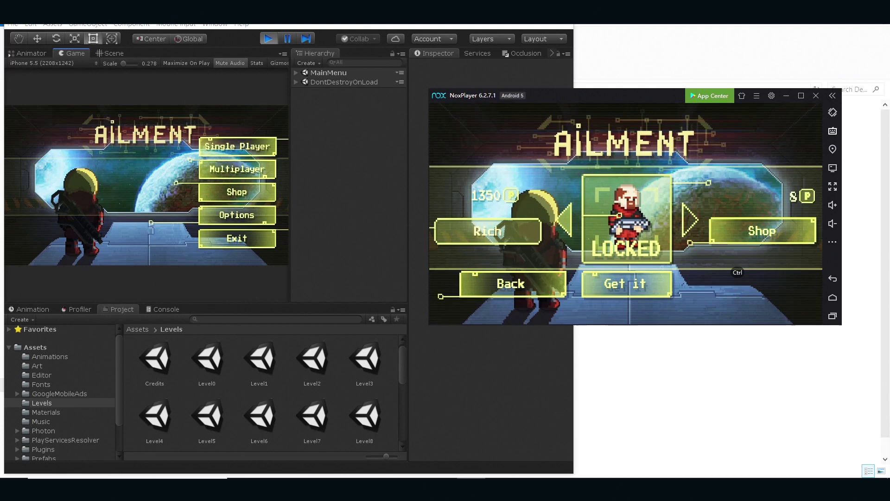
{"action": "left_click", "coordinate": [690, 220]}
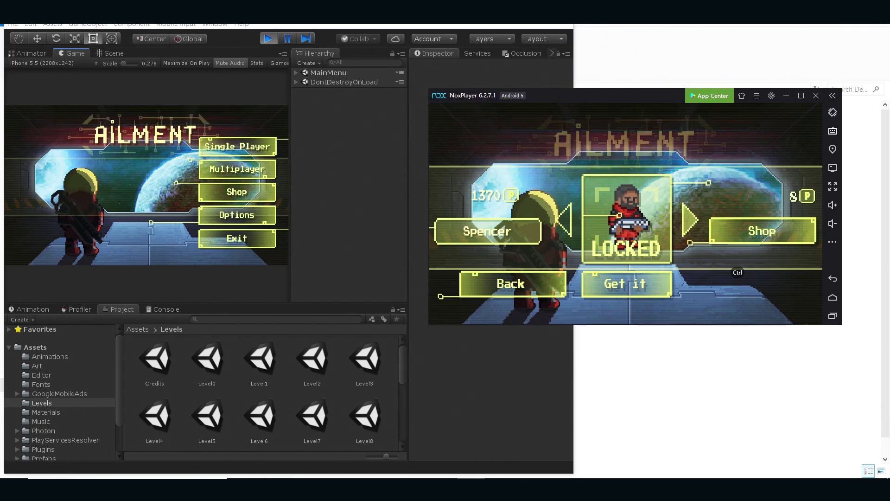
{"action": "left_click", "coordinate": [488, 231]}
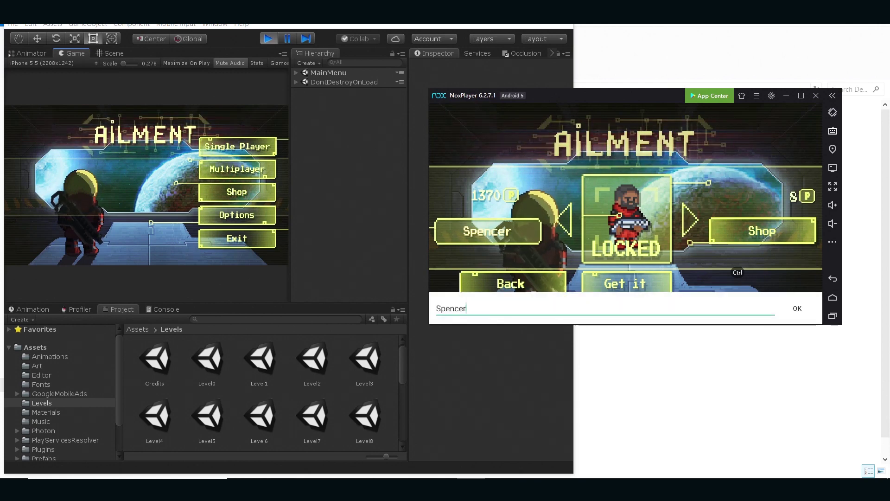
{"action": "left_click", "coordinate": [689, 220]}
{"action": "left_click", "coordinate": [689, 220]}
Replace the selected character's name with the host player's name and mark the host as ready.
{"action": "left_click", "coordinate": [488, 231]}
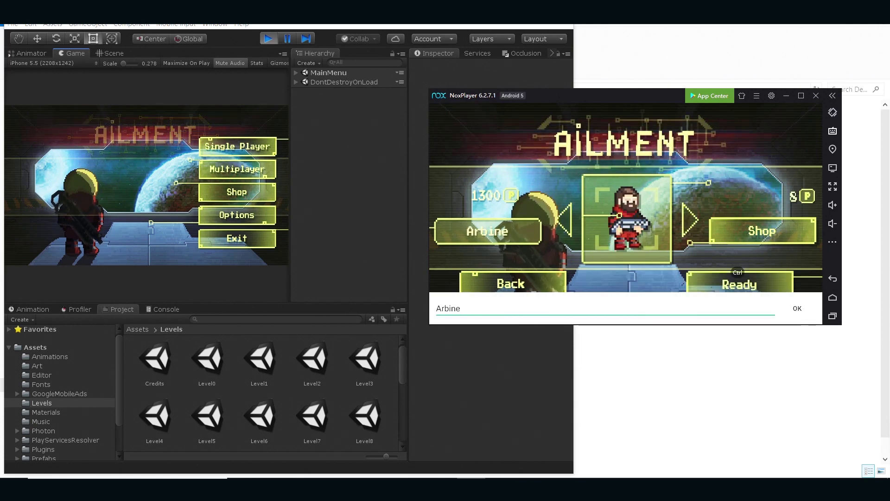
{"action": "key", "text": "BackSpace"}
{"action": "key", "text": "BackSpace"}
{"action": "key", "text": "BackSpace"}
{"action": "key", "text": "BackSpace"}
{"action": "key", "text": "BackSpace"}
{"action": "type", "text": "Ivan"}
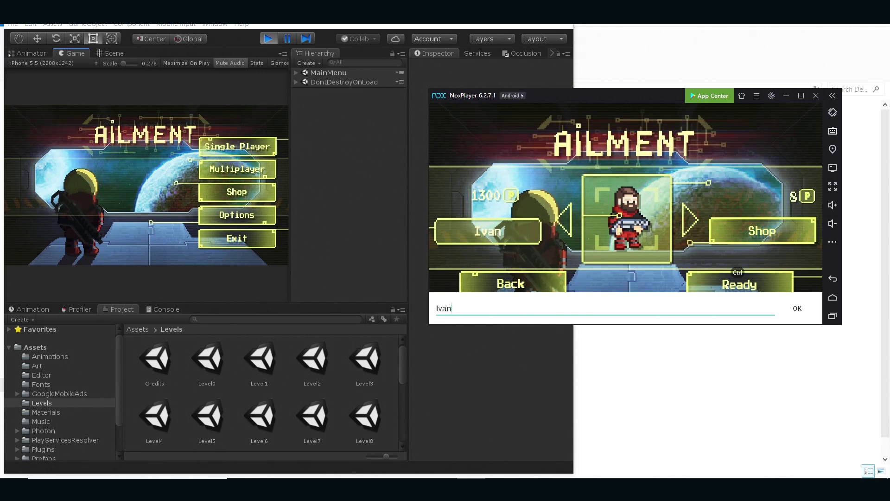
{"action": "key", "text": "Return"}
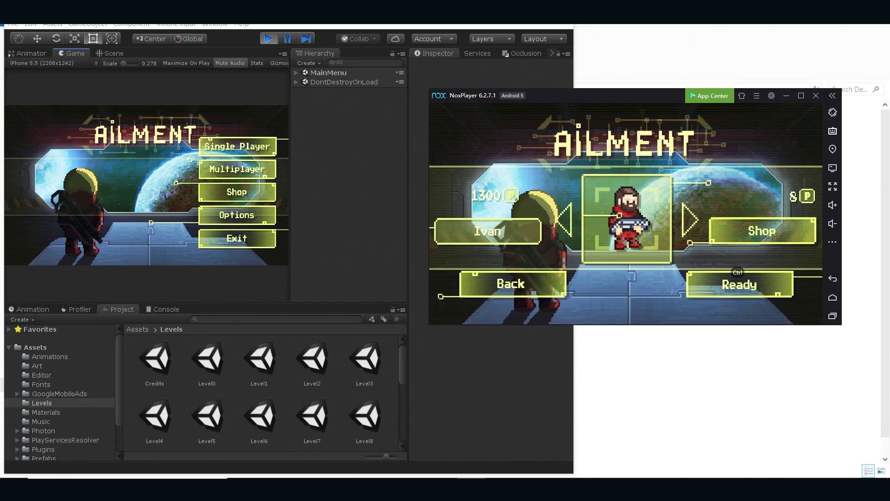
{"action": "key", "text": "ctrl"}
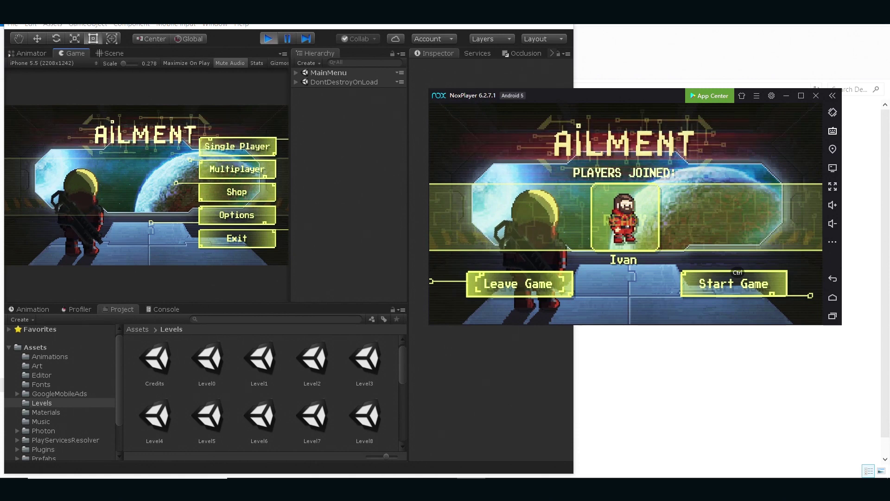
In the Unity Game view, join the host's newly created room through a new multiplayer game.
{"action": "left_click", "coordinate": [237, 169]}
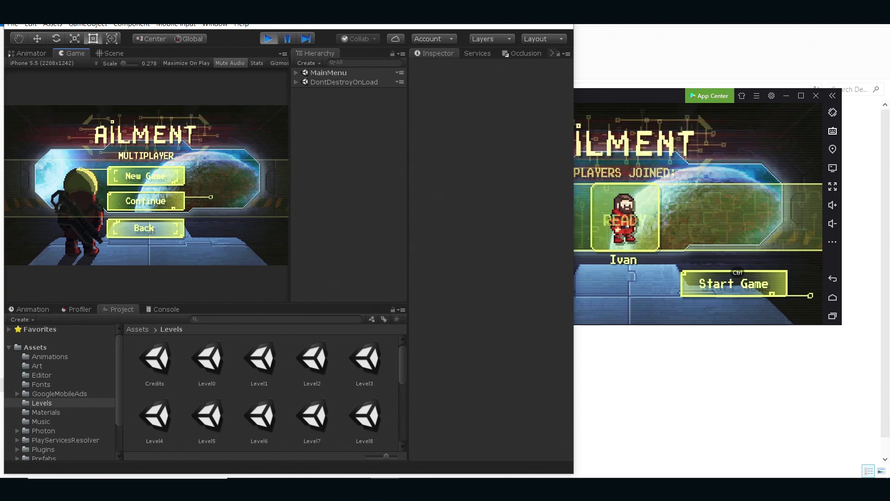
{"action": "left_click", "coordinate": [145, 176]}
{"action": "key", "text": "Return"}
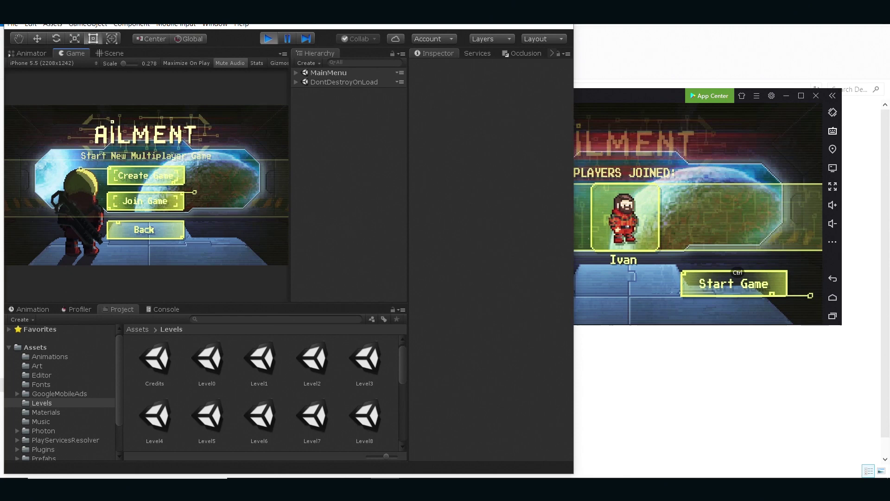
{"action": "key", "text": "Down"}
{"action": "key", "text": "Return"}
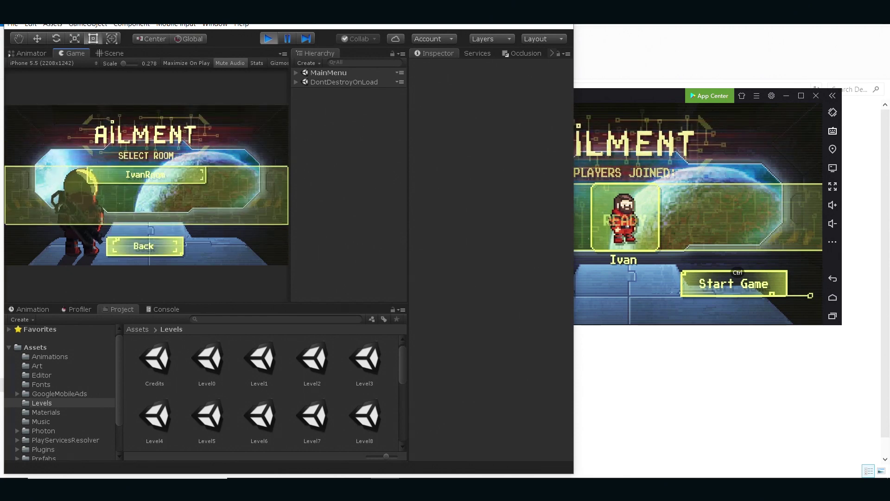
{"action": "key", "text": "Return"}
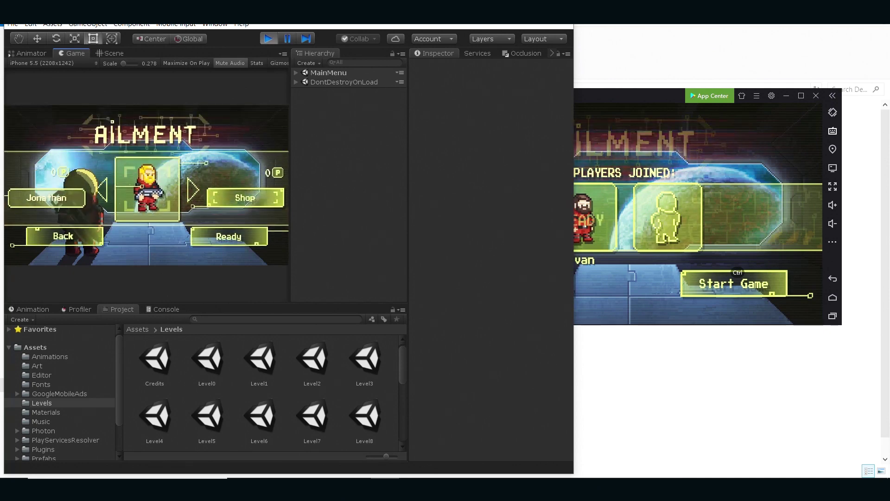
Move the emulator window clear of the editor, enter the second player's name in Unity and mark that player as ready.
{"action": "left_click_drag", "start_coordinate": [630, 96], "coordinate": [674, 76]}
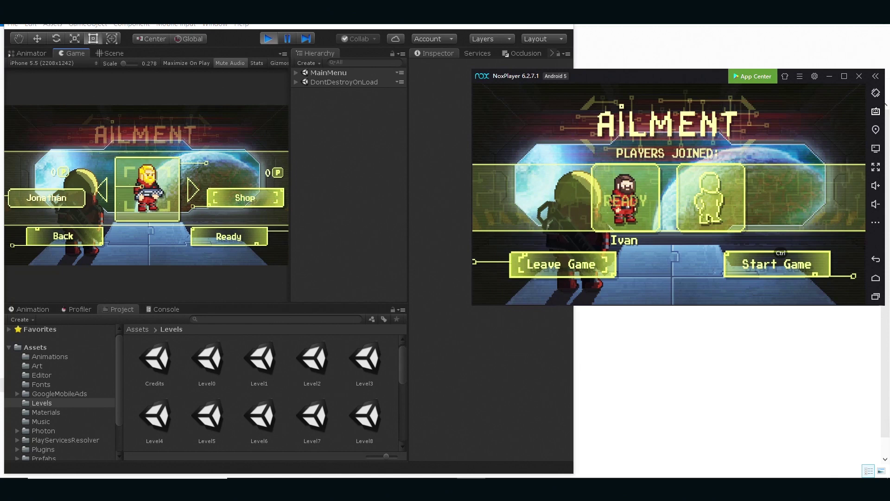
{"action": "left_click", "coordinate": [46, 198]}
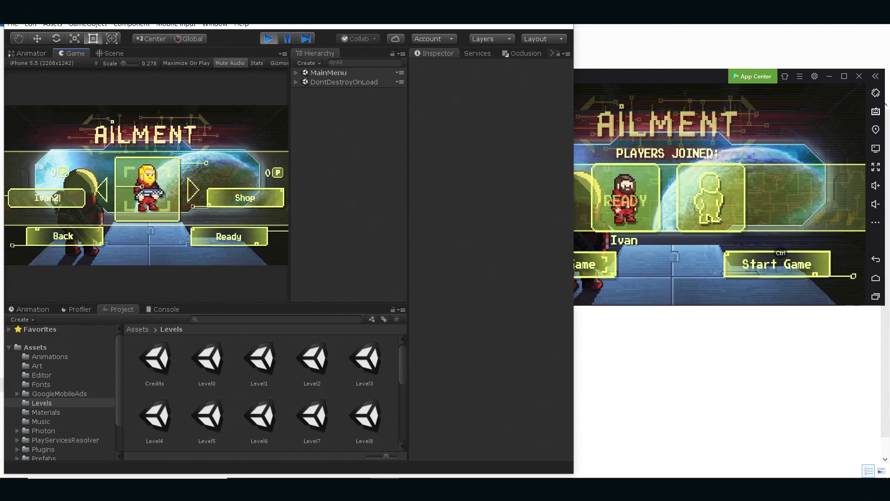
{"action": "left_click", "coordinate": [228, 237]}
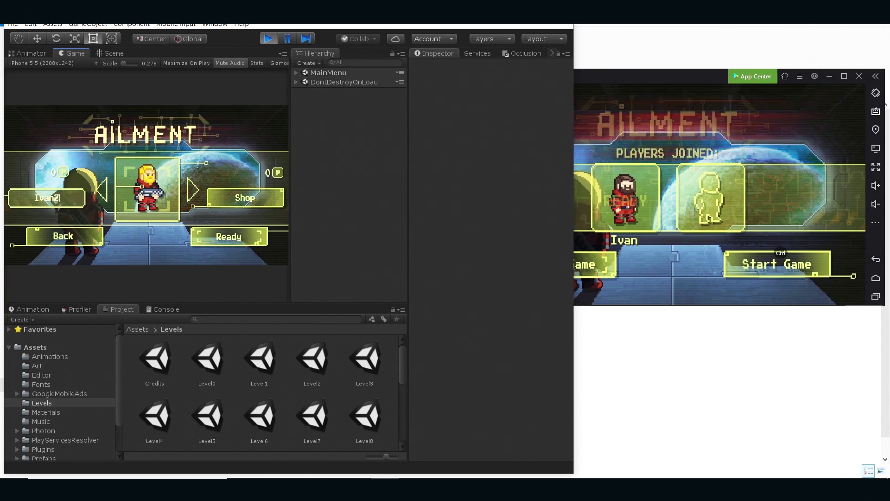
{"action": "left_click", "coordinate": [228, 236]}
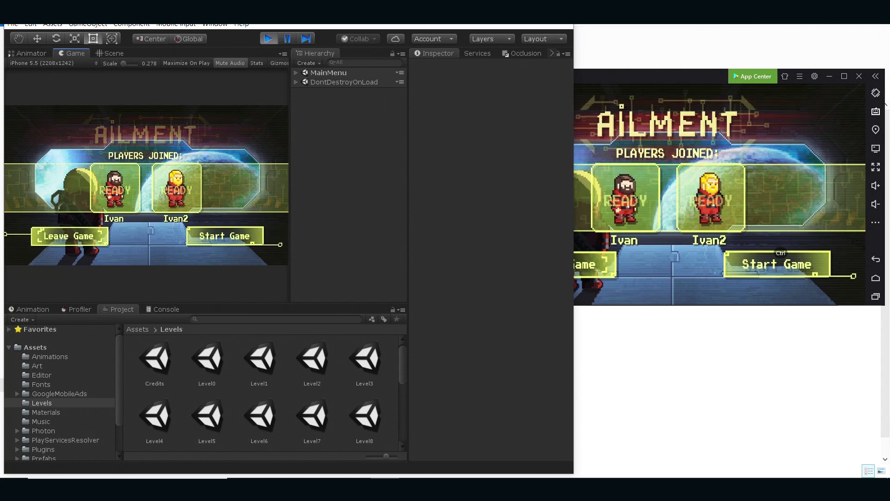
Switch back to the NoxPlayer window and start the multiplayer game as host.
{"action": "left_click", "coordinate": [652, 76]}
{"action": "left_click", "coordinate": [777, 264]}
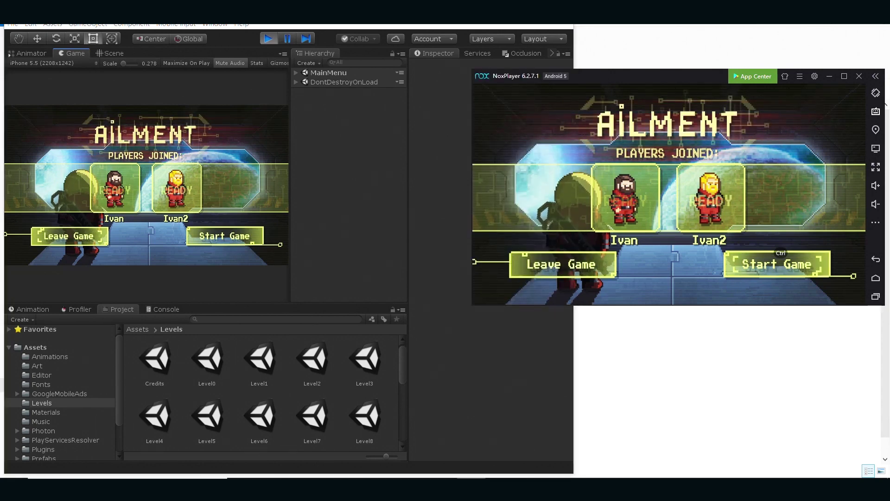
{"action": "key", "text": "Return"}
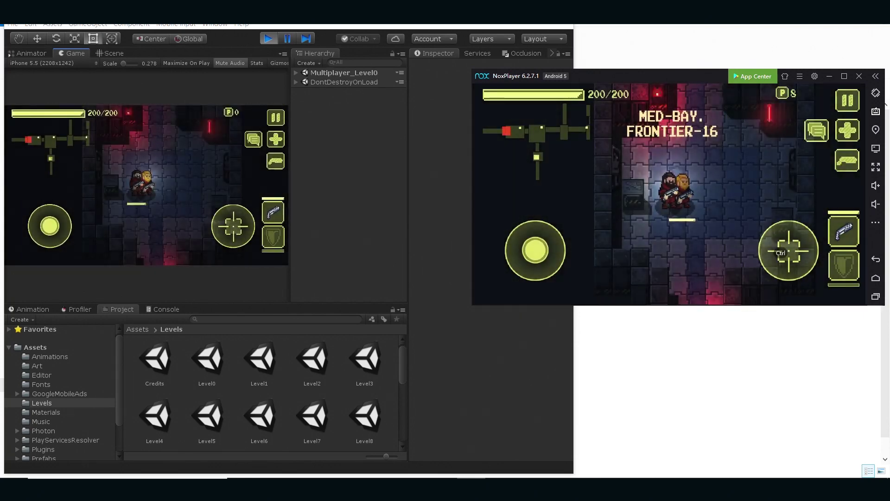
Walk the second player a short distance in the Unity Game view, then return to the emulator.
{"action": "key", "text": "alt+Tab"}
{"action": "mouse_move", "coordinate": [50, 226]}
{"action": "left_mouse_down"}
{"action": "mouse_move", "coordinate": [58, 232]}
{"action": "mouse_move", "coordinate": [46, 223]}
{"action": "left_mouse_up"}
{"action": "key", "text": "alt+Tab"}
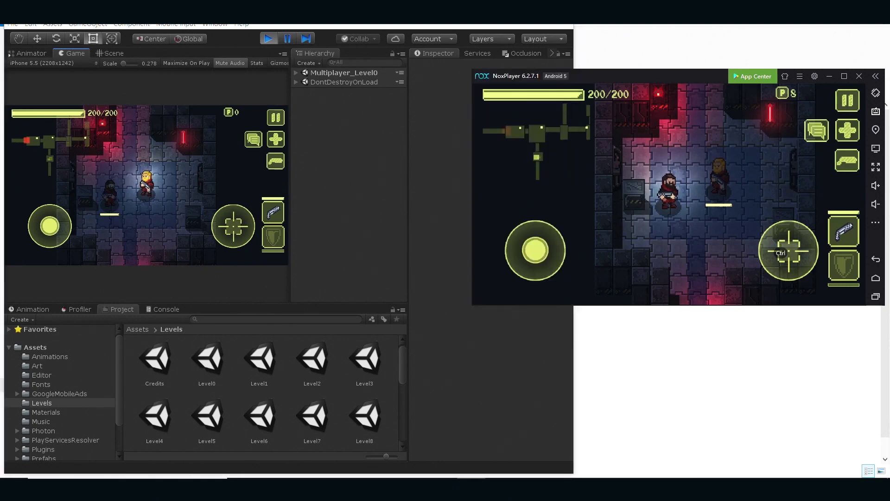
Walk the host player around the starting room, circling the second player to test movement syncing.
{"action": "mouse_move", "coordinate": [535, 251]}
{"action": "left_mouse_down"}
{"action": "mouse_move", "coordinate": [521, 250]}
{"action": "mouse_move", "coordinate": [548, 238]}
{"action": "mouse_move", "coordinate": [536, 257]}
{"action": "mouse_move", "coordinate": [526, 246]}
{"action": "left_mouse_up"}
{"action": "key", "text": "w"}
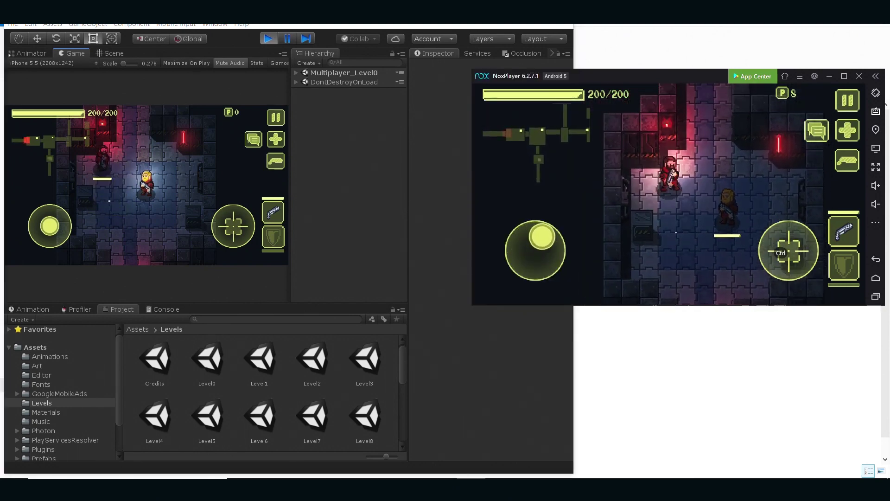
{"action": "key", "text": "d"}
{"action": "key", "text": "d"}
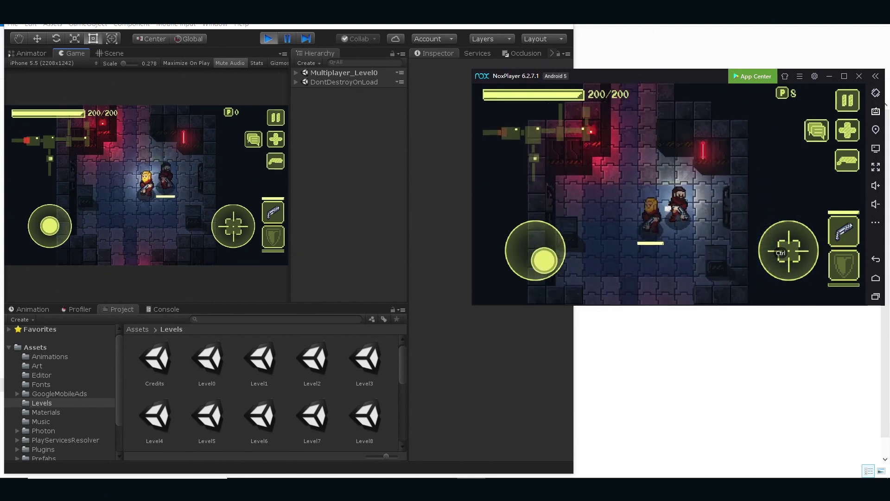
{"action": "key", "text": "a"}
{"action": "key", "text": "w"}
{"action": "key", "text": "w"}
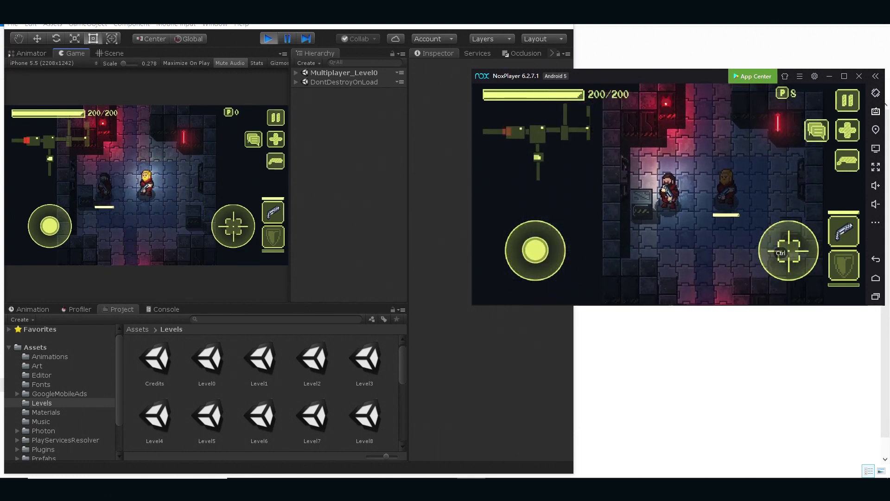
Walk the host player up the corridor and through the next room to the Computer.
{"action": "key", "text": "w"}
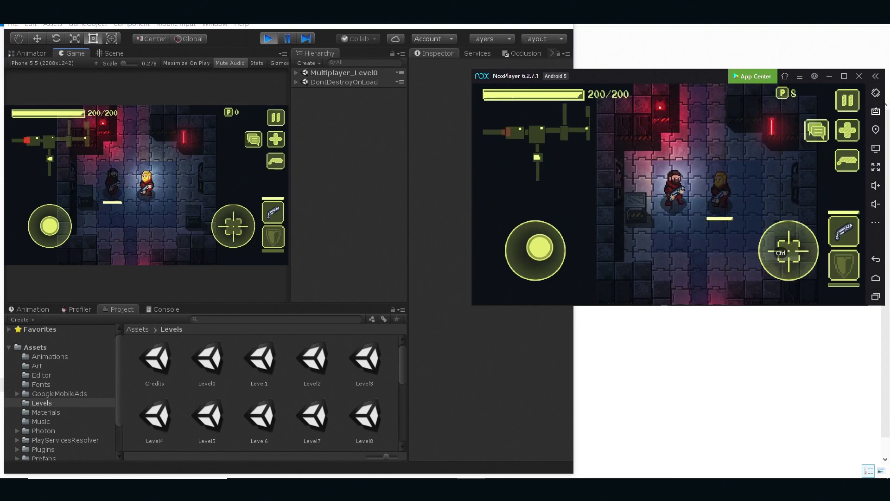
{"action": "key", "text": "w"}
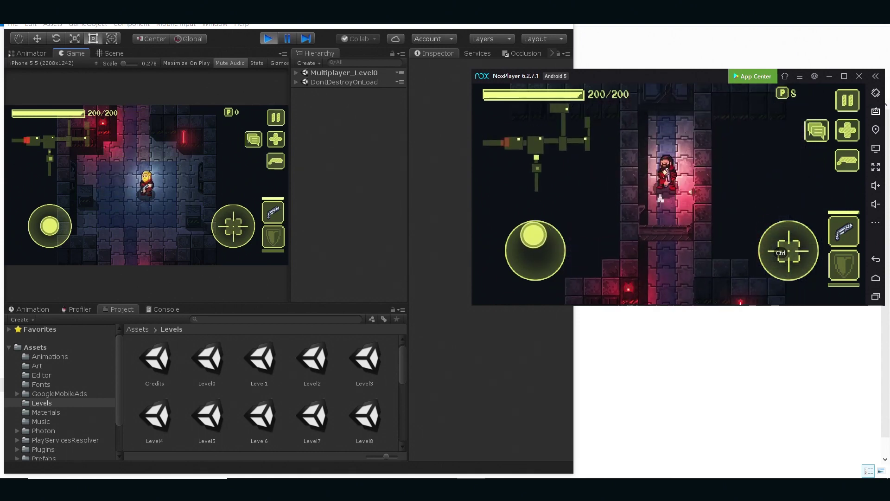
{"action": "key", "text": "w"}
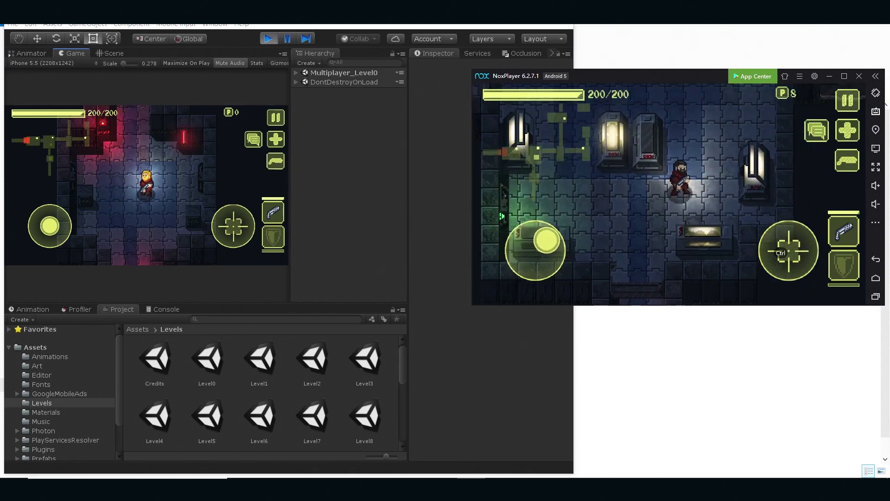
{"action": "key", "text": "w"}
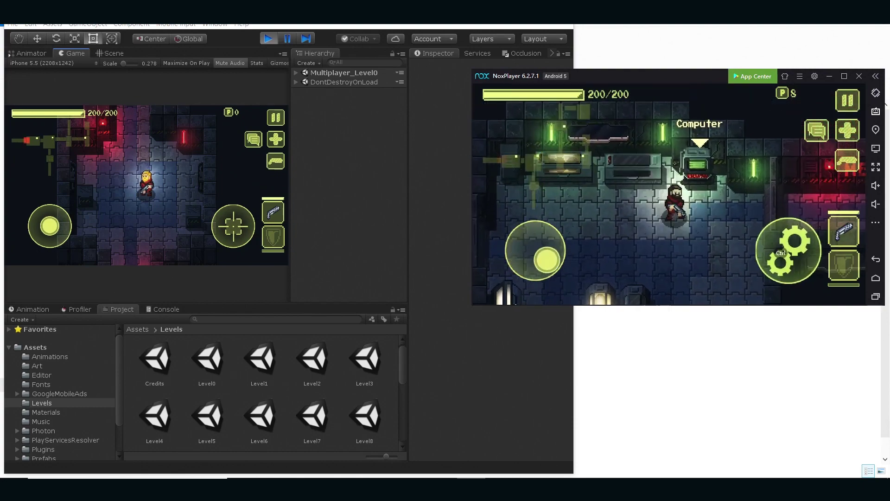
Use the Computer with the host player and walk across the room to the Destroyer weapon.
{"action": "key", "text": "ctrl"}
{"action": "key", "text": "a"}
{"action": "key", "text": "s"}
{"action": "key", "text": "a"}
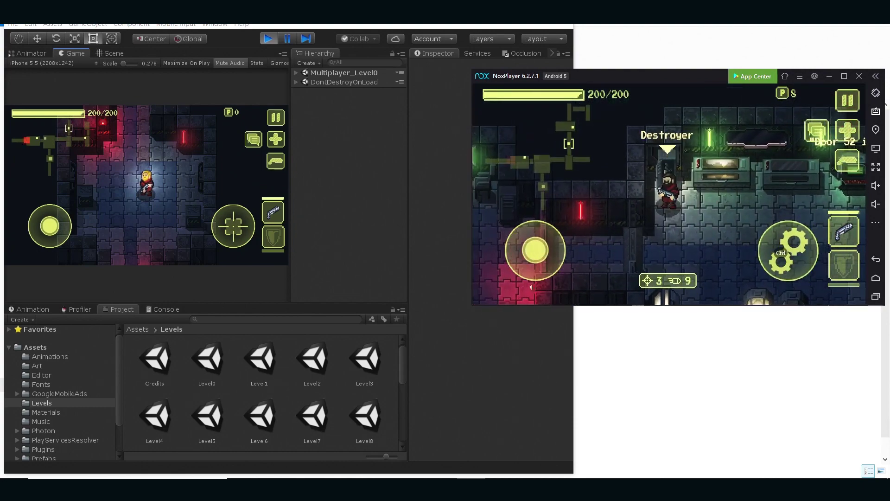
Bring the second player into the Computer room from the Unity Game view, then pick up the Destroyer with the host in the emulator.
{"action": "left_click_drag", "start_coordinate": [50, 226], "coordinate": [46, 216]}
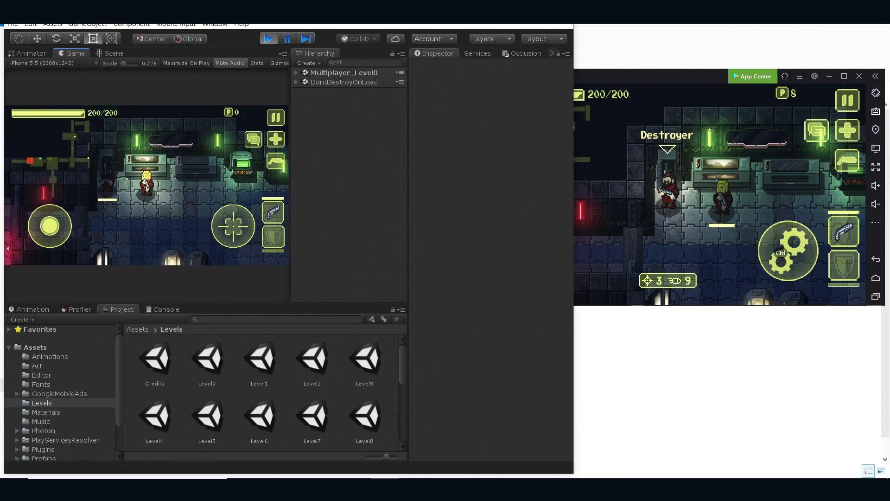
{"action": "key", "text": "alt+Tab"}
{"action": "left_click_drag", "start_coordinate": [535, 250], "coordinate": [533, 235]}
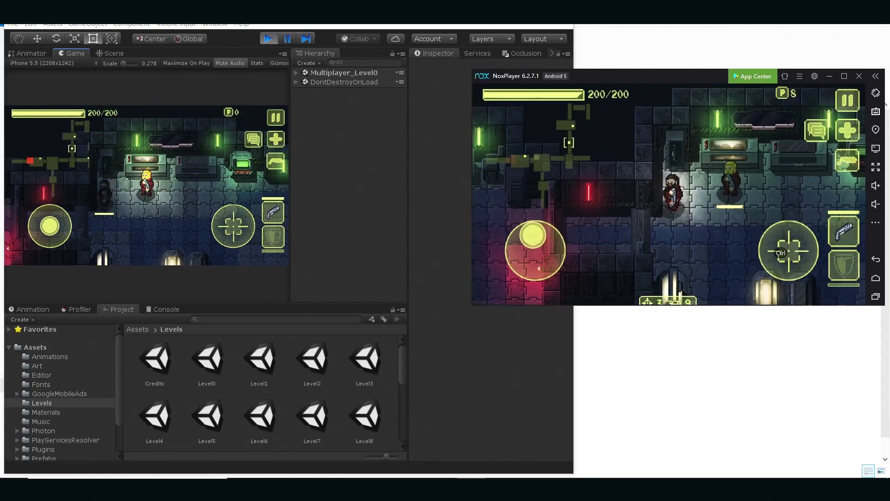
{"action": "key", "text": "ctrl"}
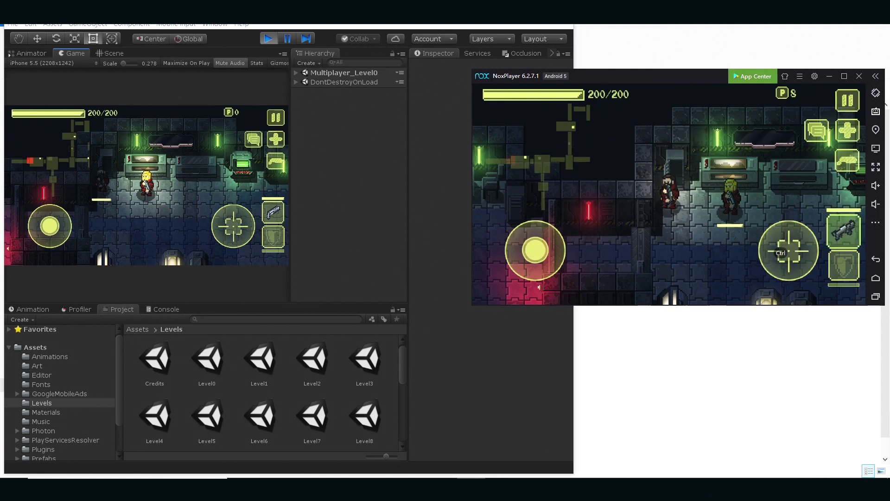
{"action": "key", "text": "s"}
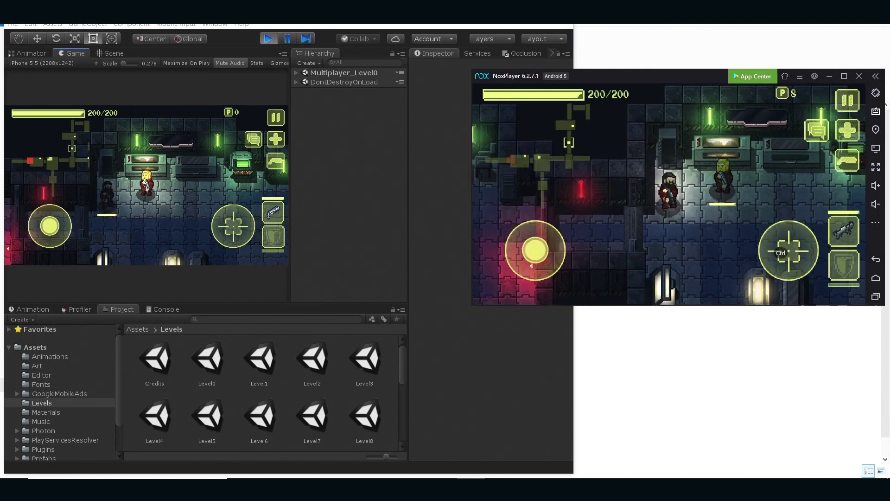
Walk the host player down from the Destroyer's spot to the corridor doorway.
{"action": "key", "text": "s"}
{"action": "key", "text": "d"}
{"action": "key", "text": "ctrl"}
{"action": "key", "text": "ctrl"}
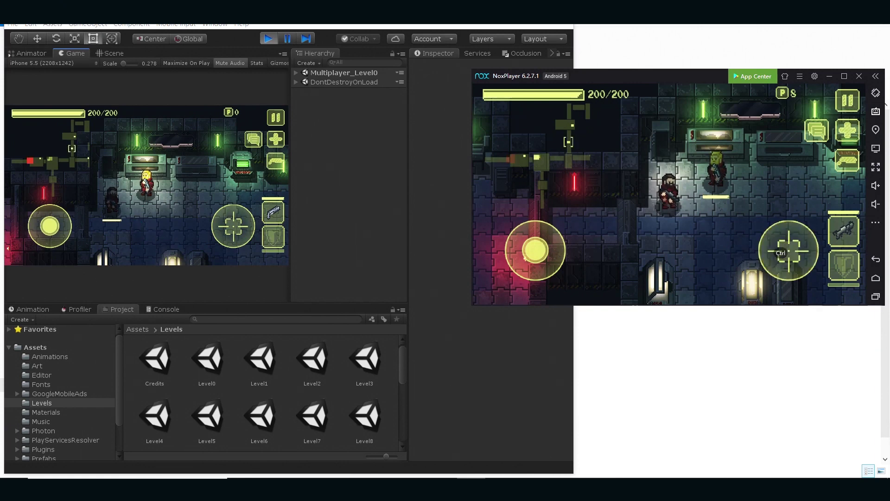
{"action": "key", "text": "s"}
{"action": "key", "text": "a"}
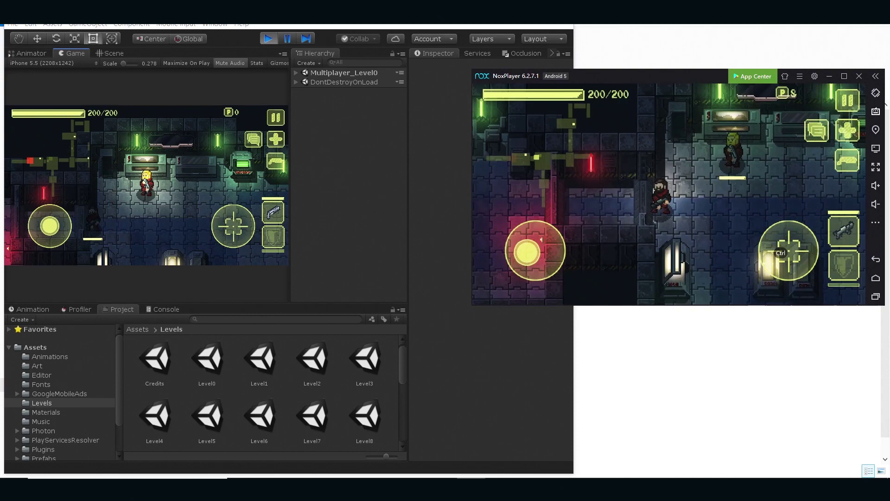
Switch to the Unity Game view and lead the second player into the enemy room to fight.
{"action": "key", "text": "alt+Tab"}
{"action": "mouse_move", "coordinate": [49, 226]}
{"action": "left_mouse_down"}
{"action": "mouse_move", "coordinate": [39, 230]}
{"action": "mouse_move", "coordinate": [49, 232]}
{"action": "mouse_move", "coordinate": [40, 219]}
{"action": "mouse_move", "coordinate": [48, 225]}
{"action": "left_mouse_up"}
{"action": "key", "text": "q"}
{"action": "key", "text": "t"}
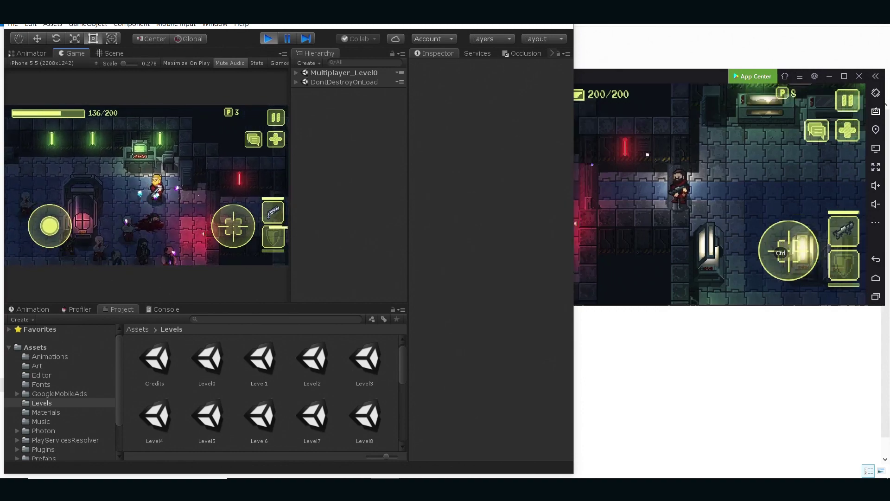
Return to the emulator and bring the host player into the enemy room to join the fight near the computer terminal.
{"action": "key", "text": "alt+Tab"}
{"action": "key", "text": "a"}
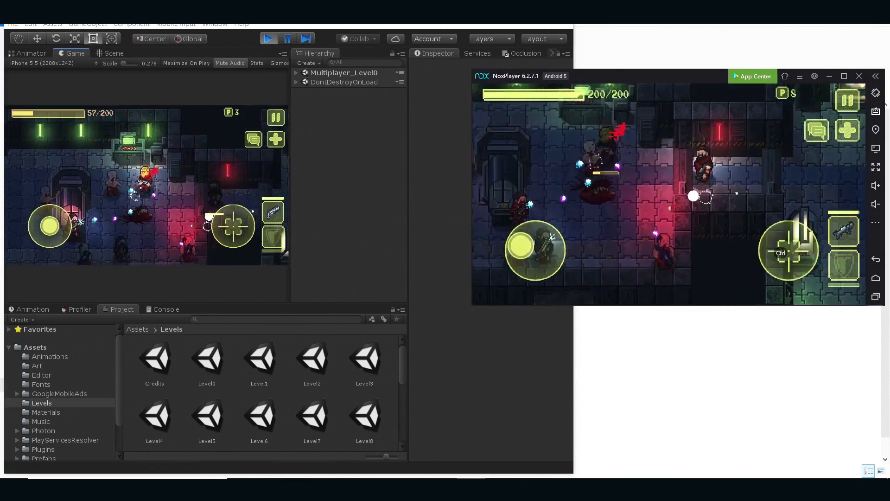
{"action": "key", "text": "s"}
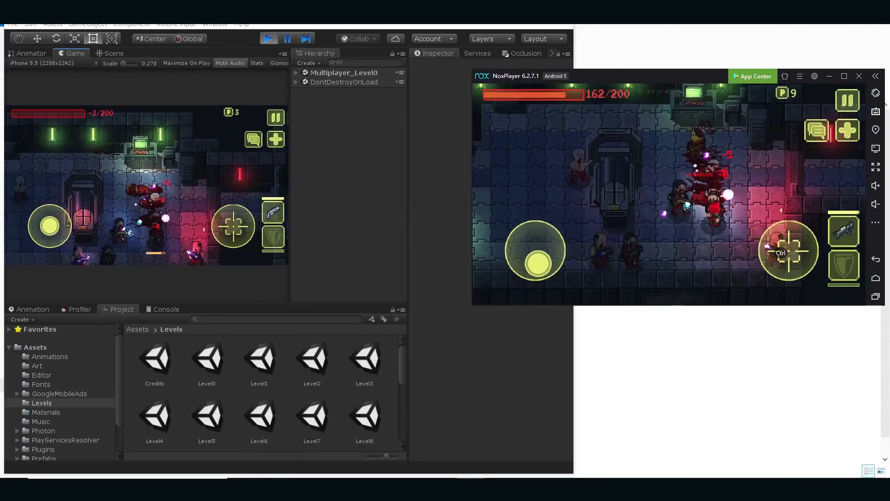
{"action": "key", "text": "a"}
{"action": "key", "text": "w"}
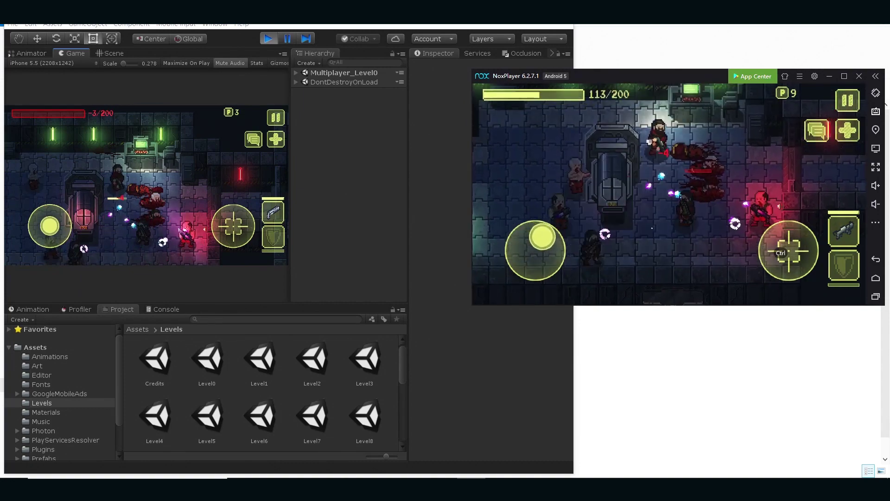
Shoot the remaining enemies with the host player while moving around the room.
{"action": "key", "text": "d"}
{"action": "key", "text": "ctrl"}
{"action": "key", "text": "s"}
{"action": "key", "text": "a"}
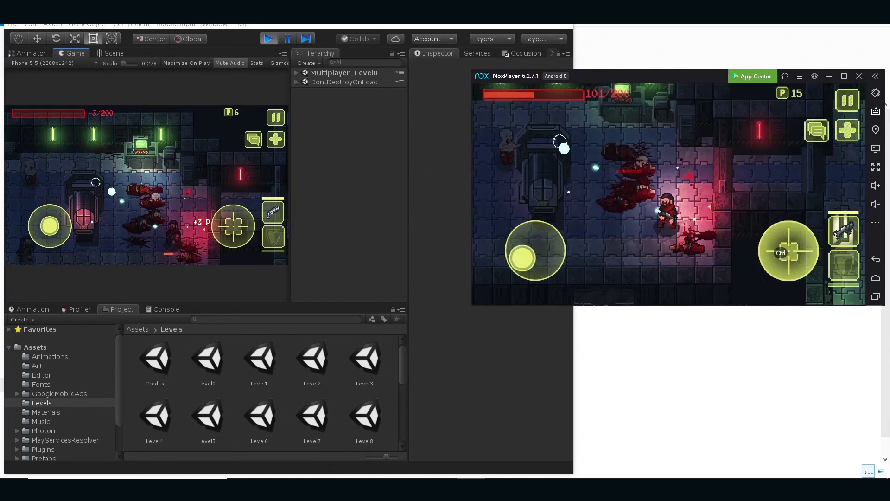
{"action": "key", "text": "d"}
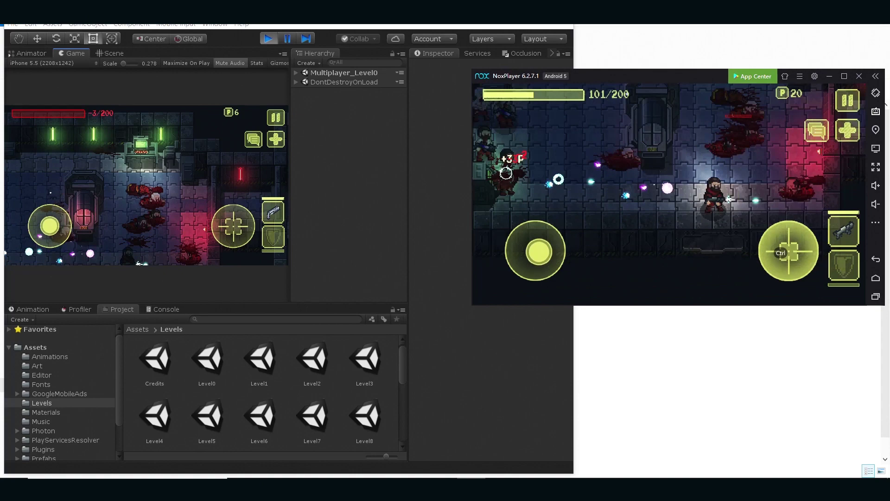
{"action": "key", "text": "a"}
{"action": "key", "text": "d"}
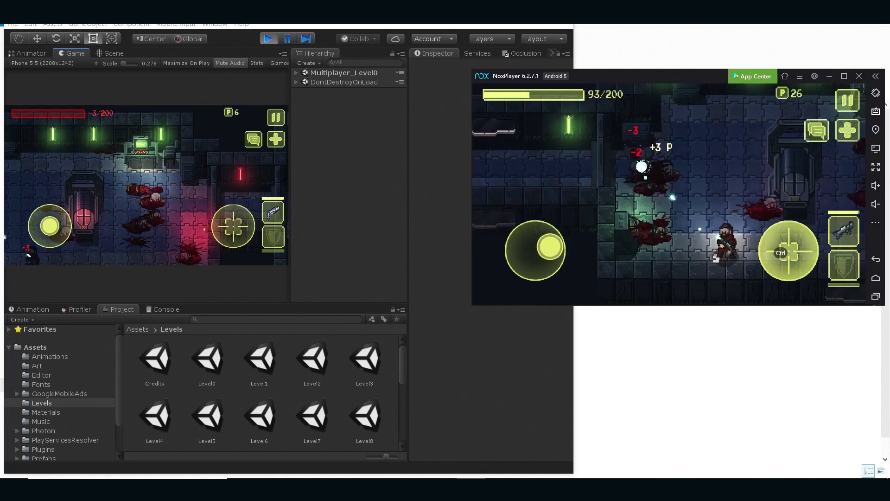
Walk the host player up the cleared room to the Health Extender Kit and interact with it.
{"action": "key", "text": "w"}
{"action": "key", "text": "a"}
{"action": "key", "text": "a"}
{"action": "key", "text": "w"}
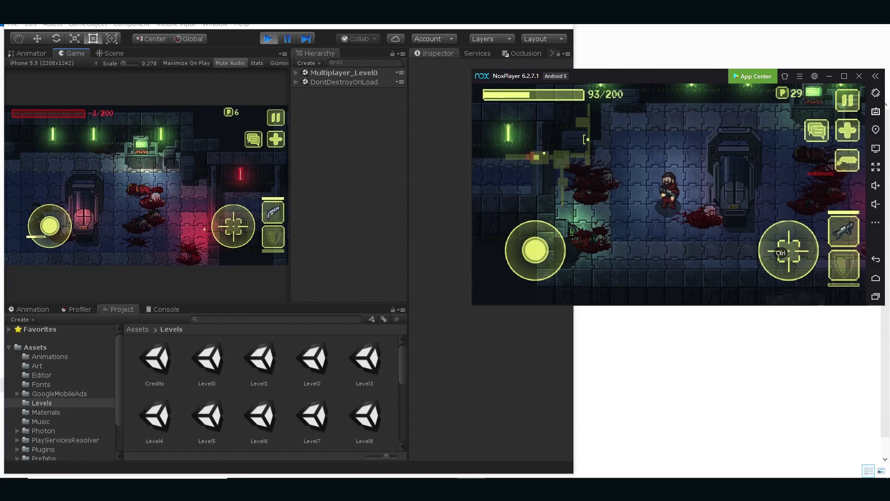
{"action": "key", "text": "w"}
{"action": "key", "text": "a"}
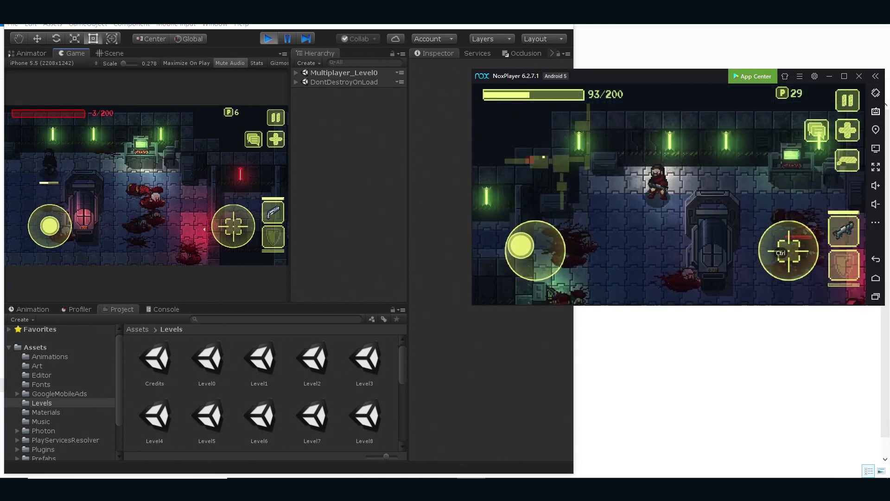
{"action": "key", "text": "ctrl"}
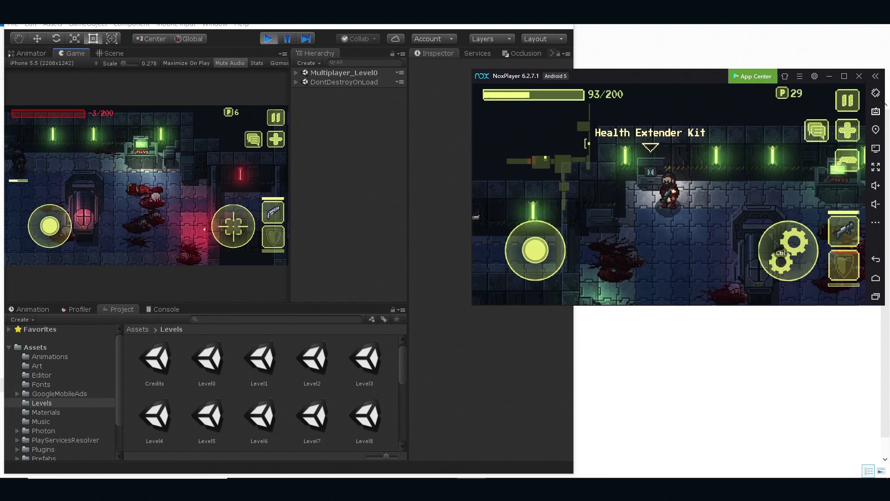
Walk the host player to Door 101 and try to finish the level without the companion.
{"action": "key", "text": "s"}
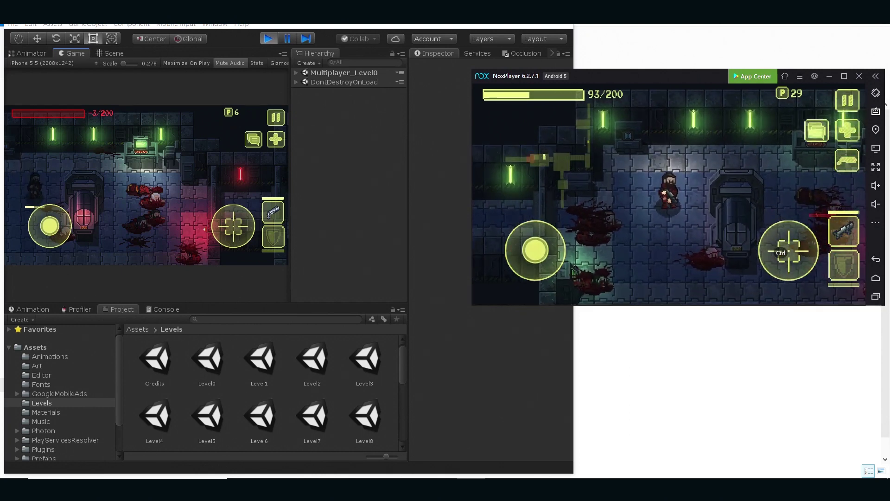
{"action": "key", "text": "a"}
{"action": "key", "text": "d"}
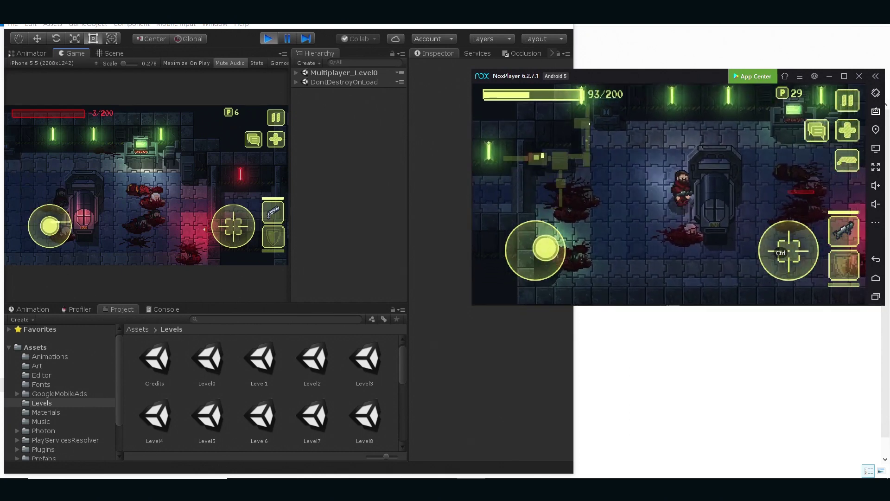
{"action": "key", "text": "a"}
{"action": "key", "text": "a"}
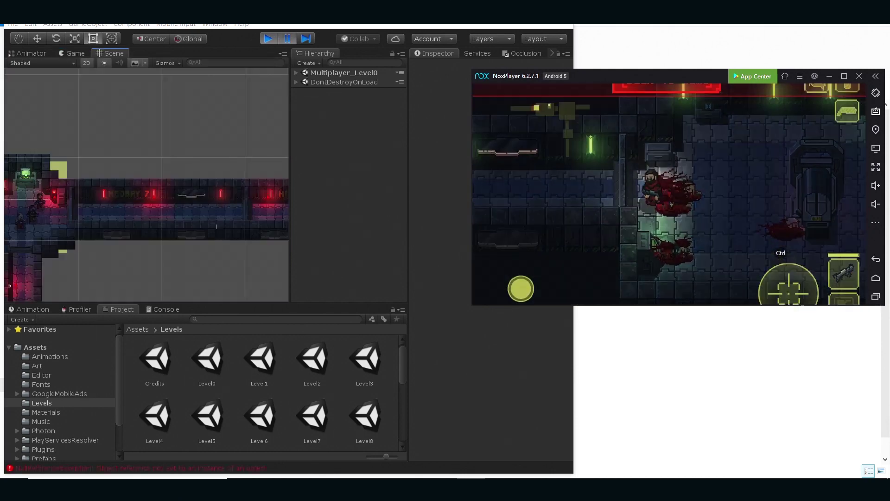
Resume the paused play mode in Unity and go back to the game from the level-finish message.
{"action": "left_click", "coordinate": [287, 39]}
{"action": "left_click", "coordinate": [666, 214]}
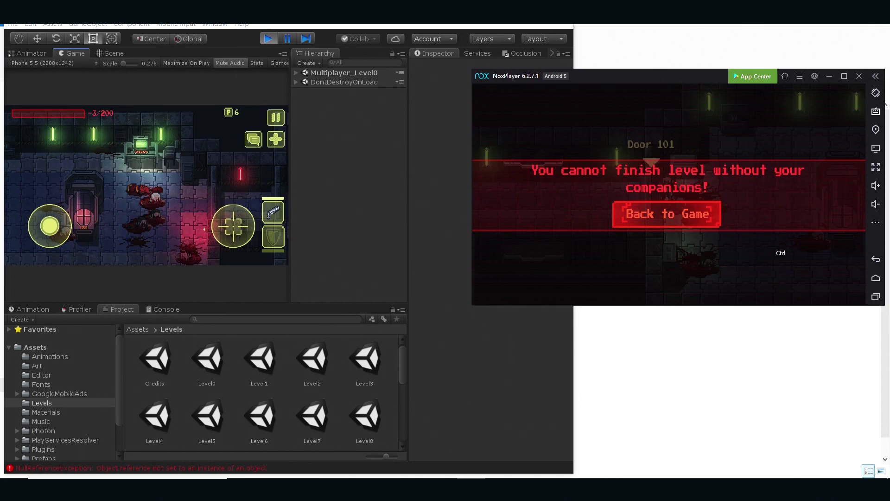
{"action": "left_click", "coordinate": [666, 214]}
Walk the host player back across the room, past the bodies, to the Locker.
{"action": "key", "text": "d"}
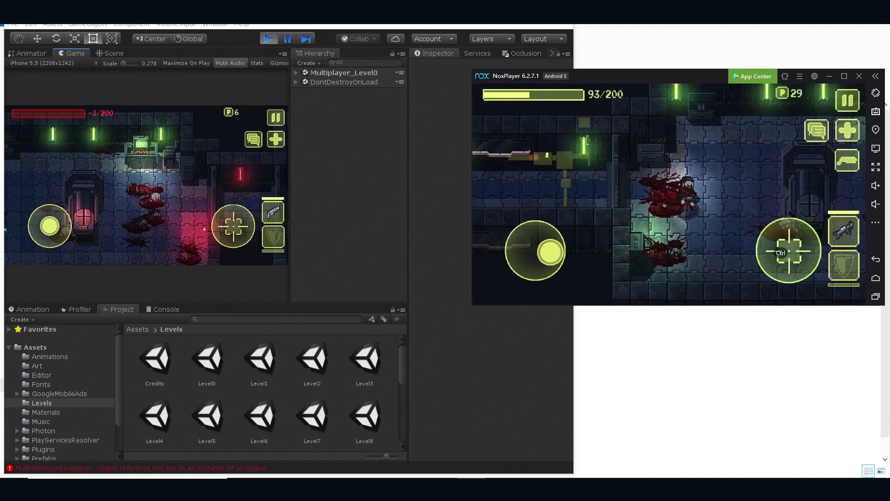
{"action": "key", "text": "s"}
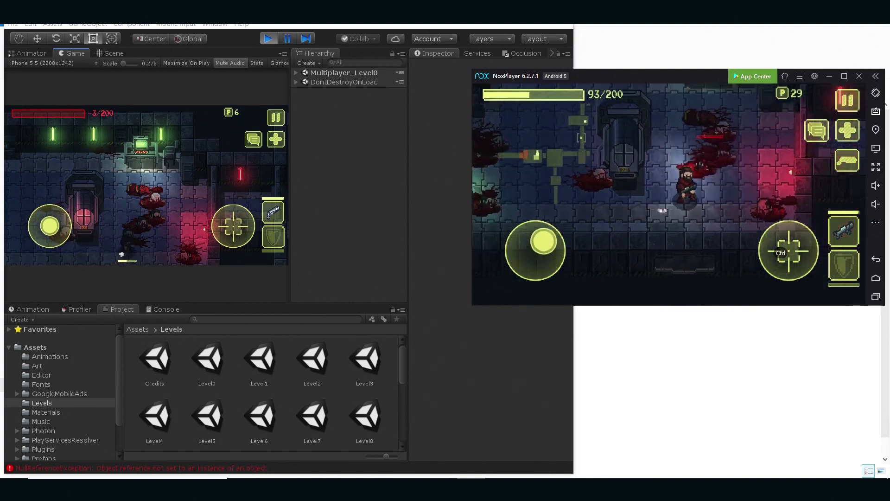
{"action": "key", "text": "w"}
{"action": "key", "text": "d"}
{"action": "key", "text": "a"}
{"action": "key", "text": "w"}
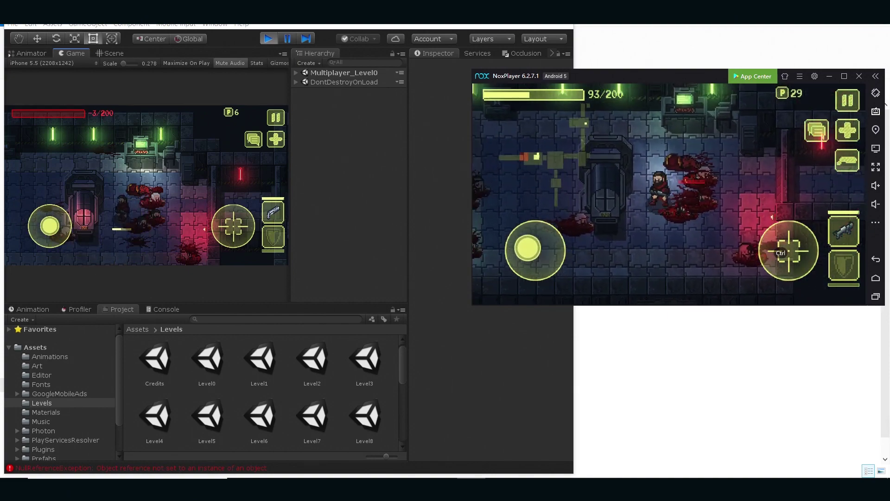
{"action": "key", "text": "d"}
{"action": "key", "text": "w"}
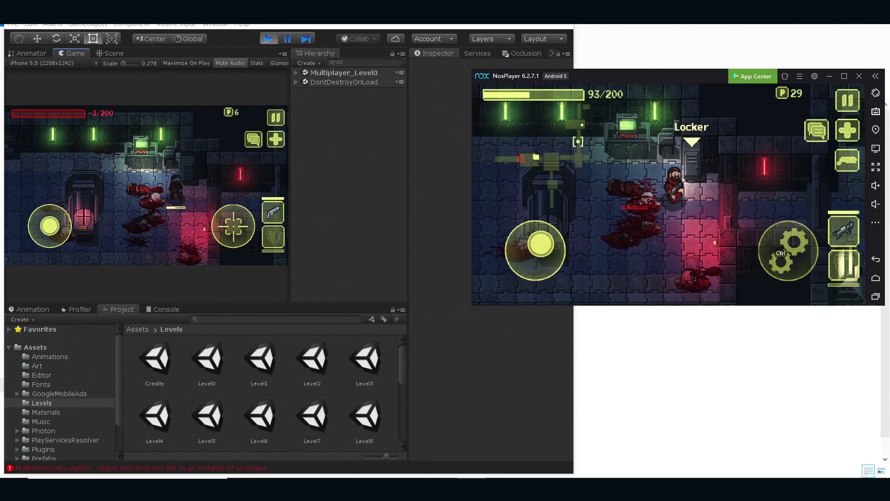
Open the Locker with the host player and activate the shield.
{"action": "key", "text": "ctrl"}
{"action": "key", "text": "ctrl"}
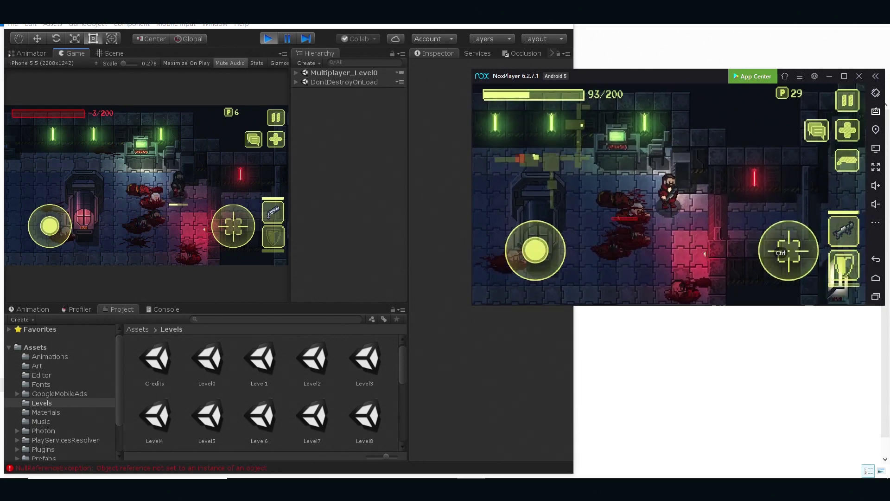
{"action": "key", "text": "ctrl"}
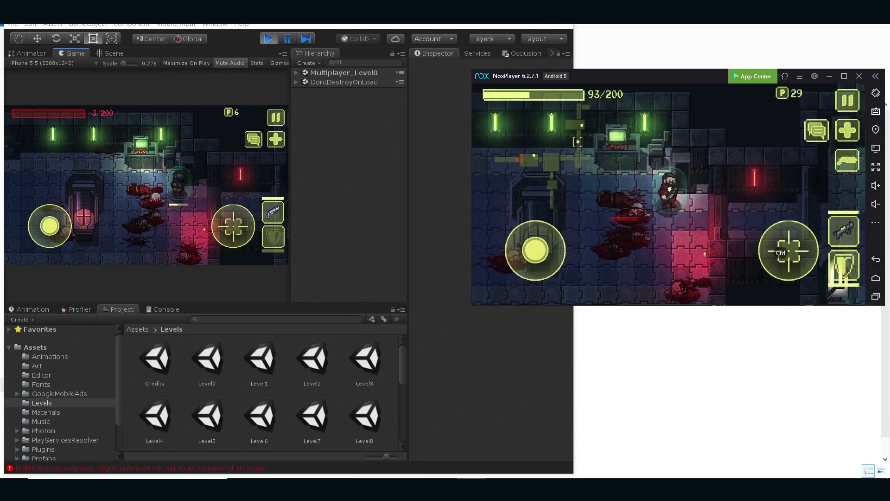
{"action": "key", "text": "ctrl"}
Walk the host player to the fallen companion and revive them with the Watching Ad option.
{"action": "key", "text": "a"}
{"action": "key", "text": "ctrl"}
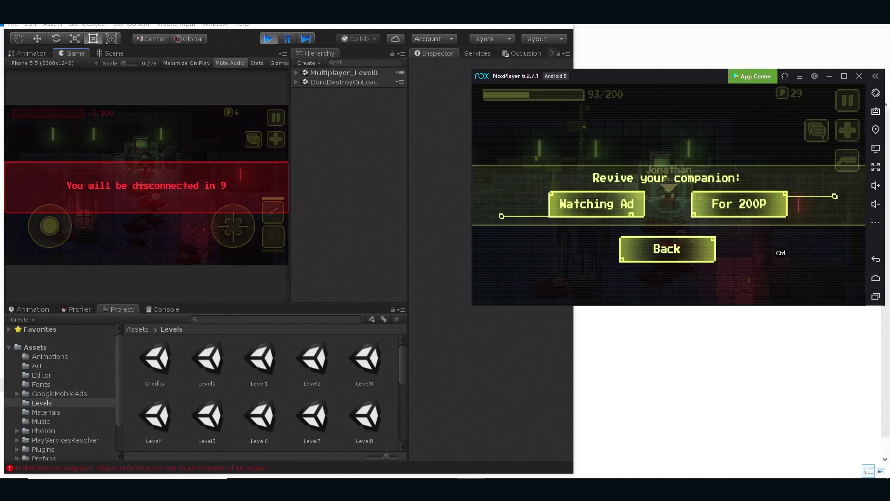
{"action": "key", "text": "alt+Tab"}
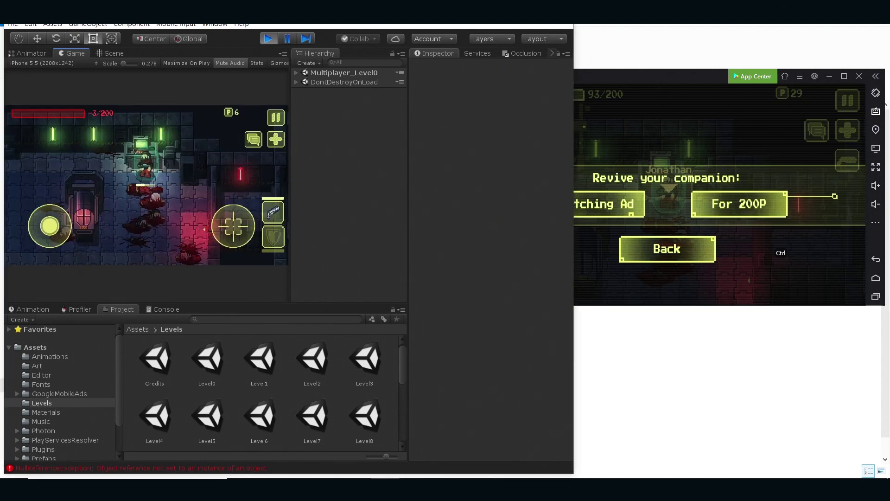
{"action": "key", "text": "alt+Tab"}
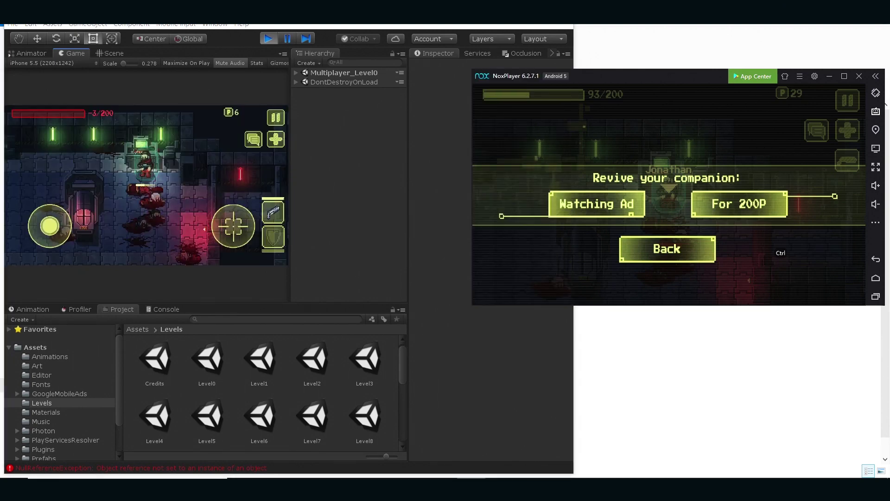
{"action": "left_click", "coordinate": [597, 204]}
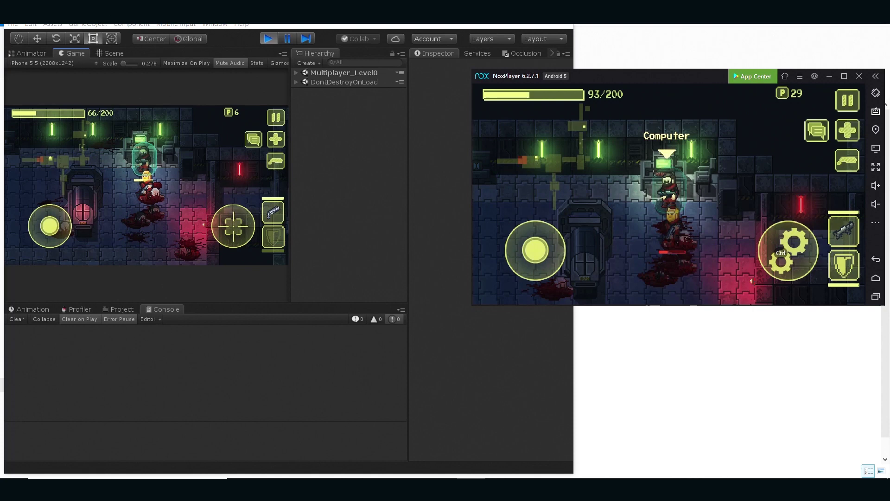
Move the host player away from the Computer to stand beside the revived companion.
{"action": "key", "text": "a"}
{"action": "key", "text": "s"}
{"action": "key", "text": "d"}
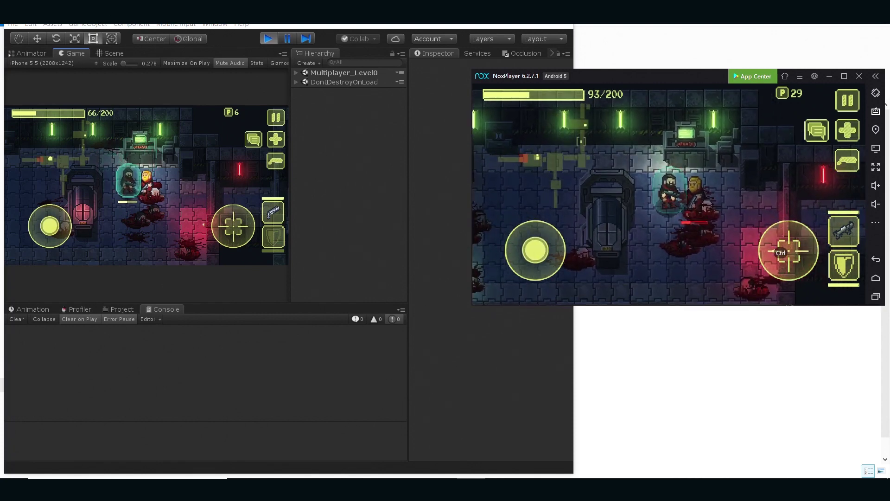
Walk the revived second player around the host in the Unity Game view, then return to the emulator.
{"action": "key", "text": "alt+Tab"}
{"action": "key", "text": "d"}
{"action": "key", "text": "w"}
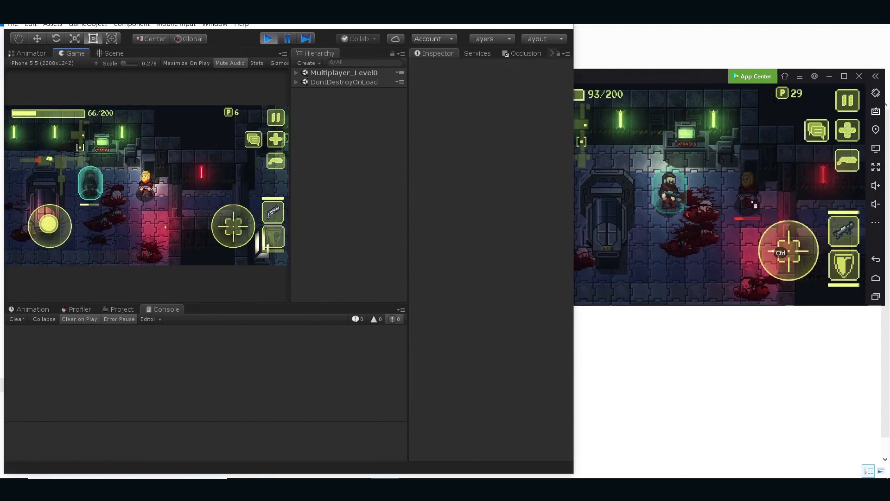
{"action": "key", "text": "a"}
{"action": "key", "text": "w"}
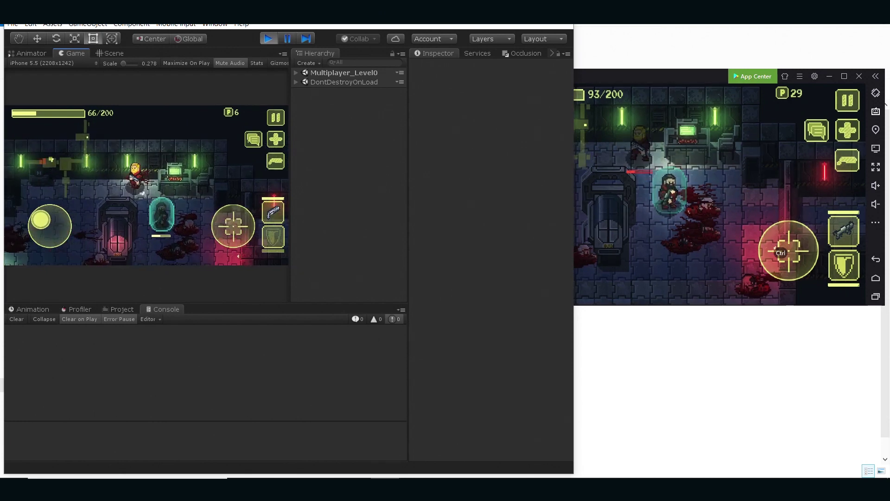
{"action": "key", "text": "s"}
{"action": "key", "text": "alt+Tab"}
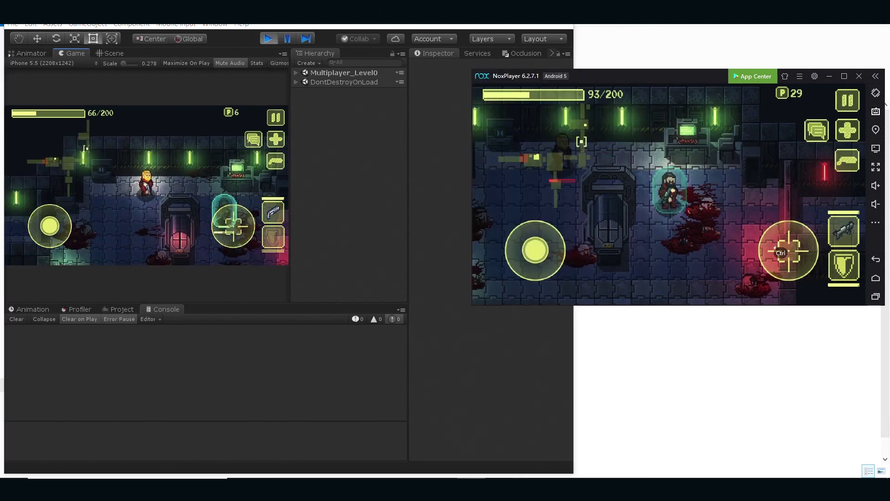
Walk the host player up past the capsule to stand near the second player in NoxPlayer.
{"action": "key", "text": "w"}
{"action": "key", "text": "a"}
{"action": "key", "text": "a"}
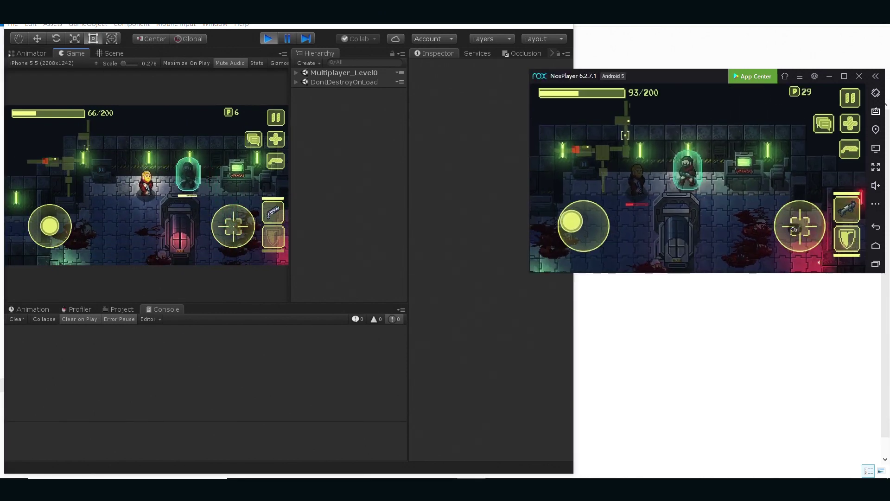
Switch to the Unity editor, walk the second player to the Box and equip the rifle from it.
{"action": "key", "text": "alt+Tab"}
{"action": "key", "text": "Left"}
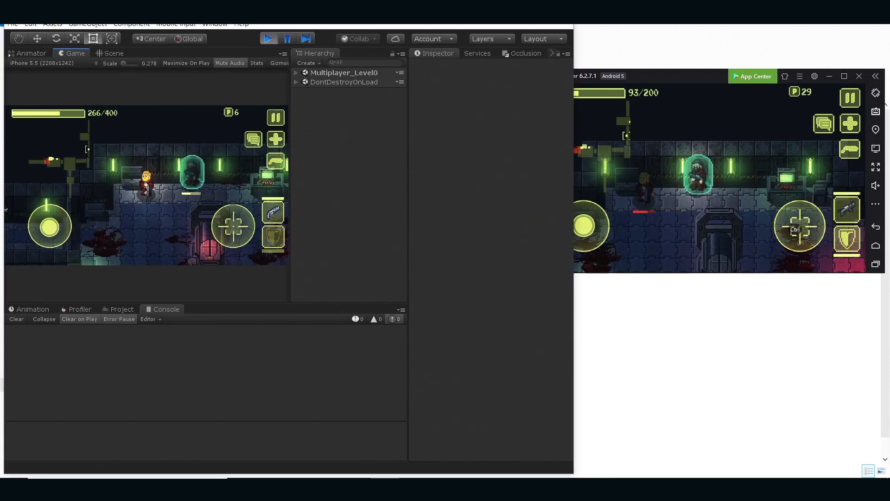
{"action": "key", "text": "Down"}
{"action": "key", "text": "Left"}
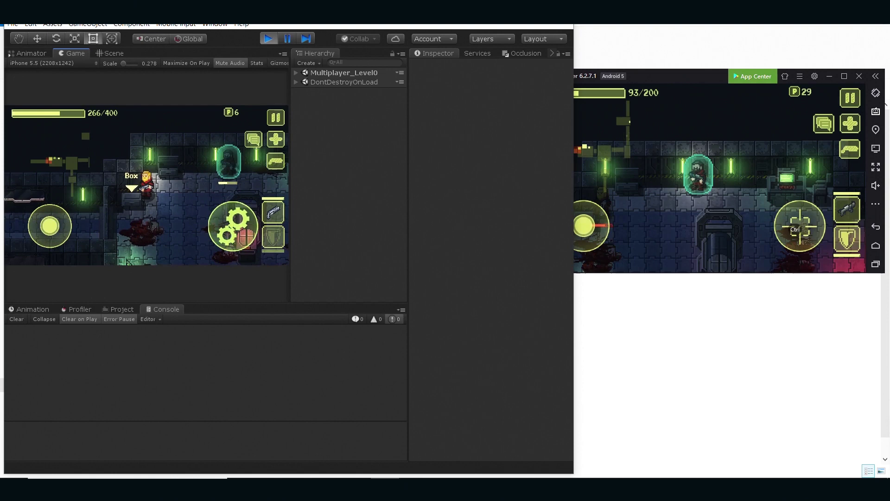
{"action": "key", "text": "ctrl"}
{"action": "key", "text": "ctrl"}
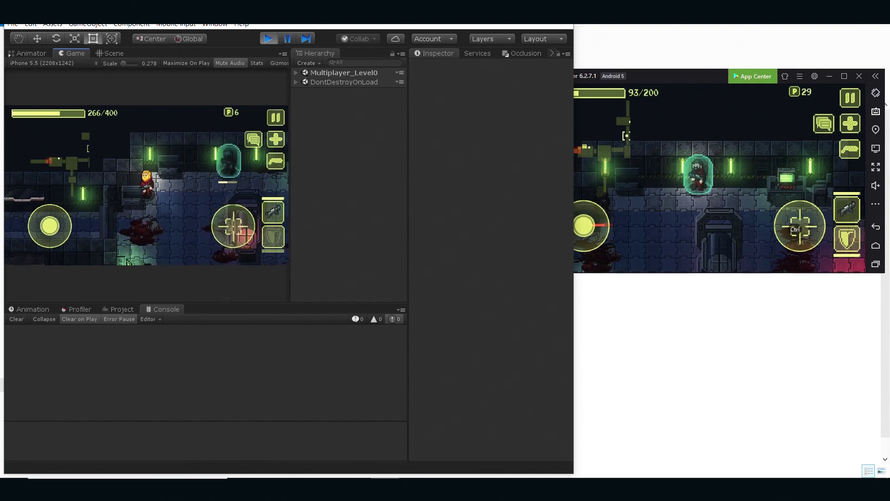
Finish the level with the second player in Unity, and continue from Player Statistics to the Recreation Zone in NoxPlayer.
{"action": "key", "text": "Down"}
{"action": "key", "text": "Right"}
{"action": "key", "text": "Up"}
{"action": "key", "text": "Down"}
{"action": "key", "text": "Left"}
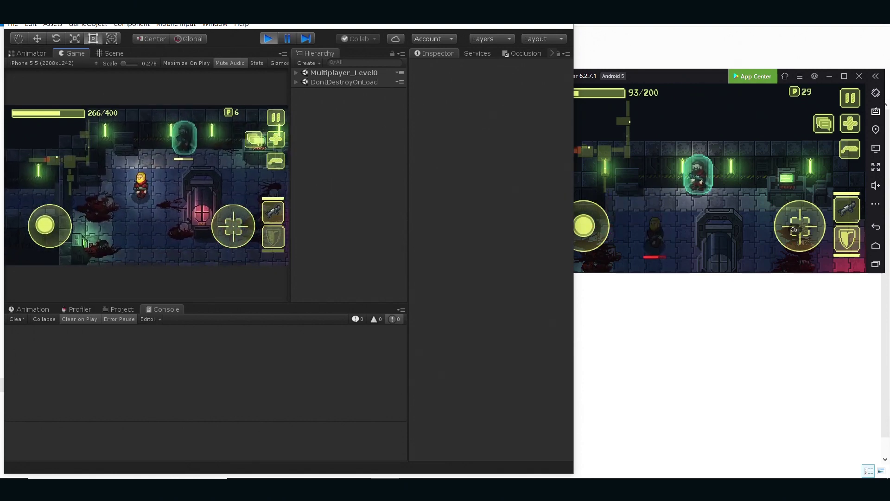
{"action": "key", "text": "Left"}
{"action": "key", "text": "Down"}
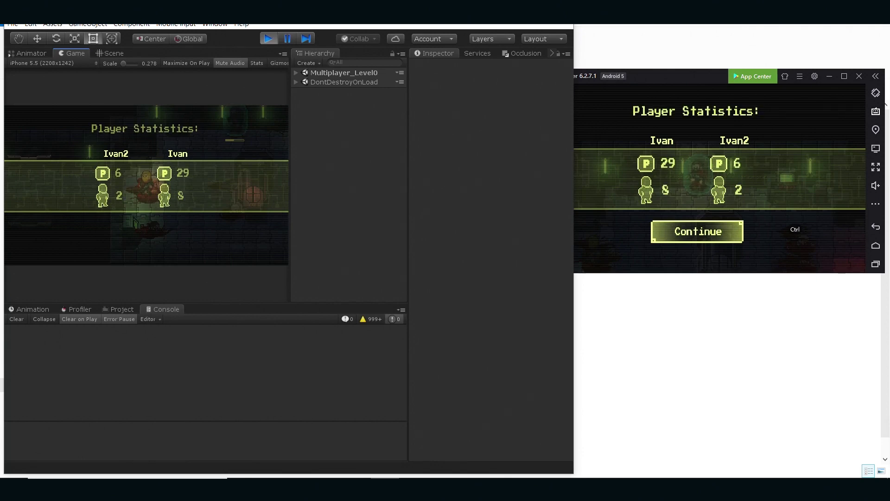
{"action": "left_click", "coordinate": [697, 231]}
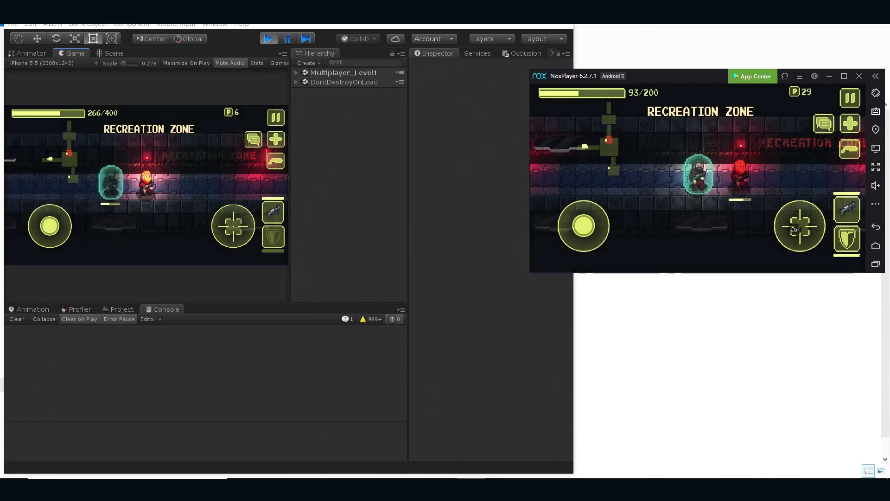
Lead the host player along the Recreation Zone corridor, fight the enemies in the adjoining room and retreat into the corridor.
{"action": "key", "text": "d"}
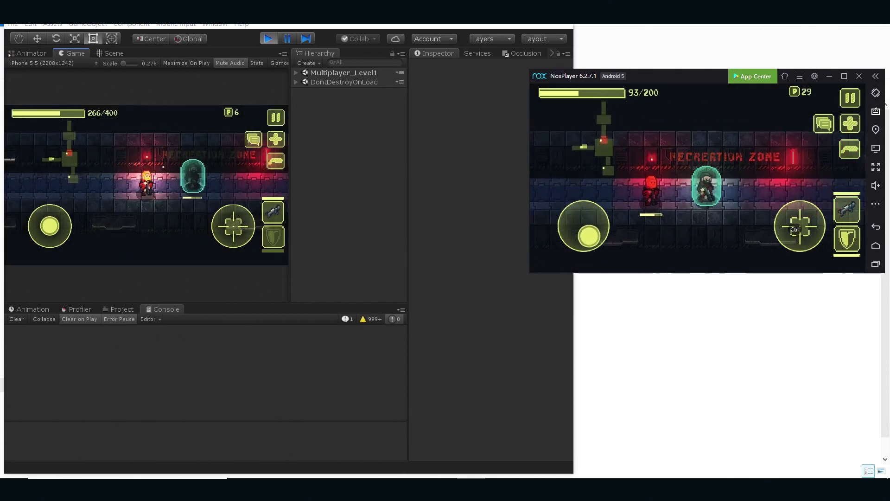
{"action": "key", "text": "d"}
{"action": "key", "text": "ctrl"}
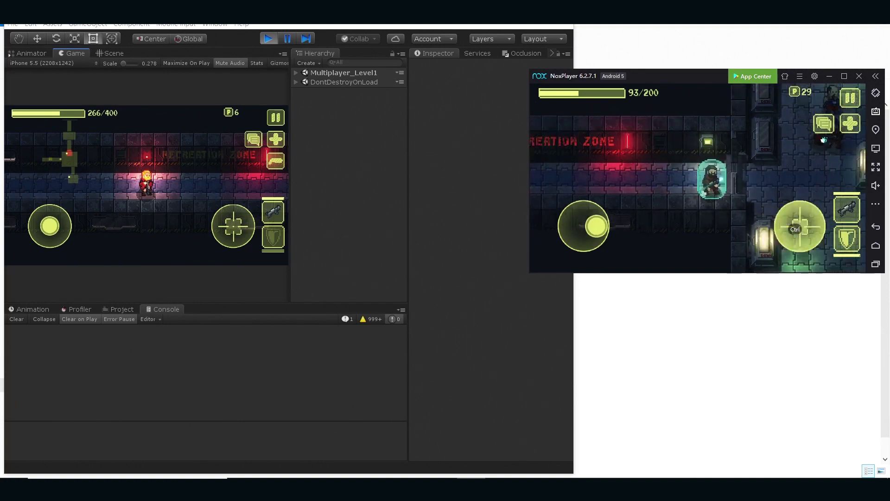
{"action": "key", "text": "s"}
{"action": "key", "text": "d"}
{"action": "key", "text": "w"}
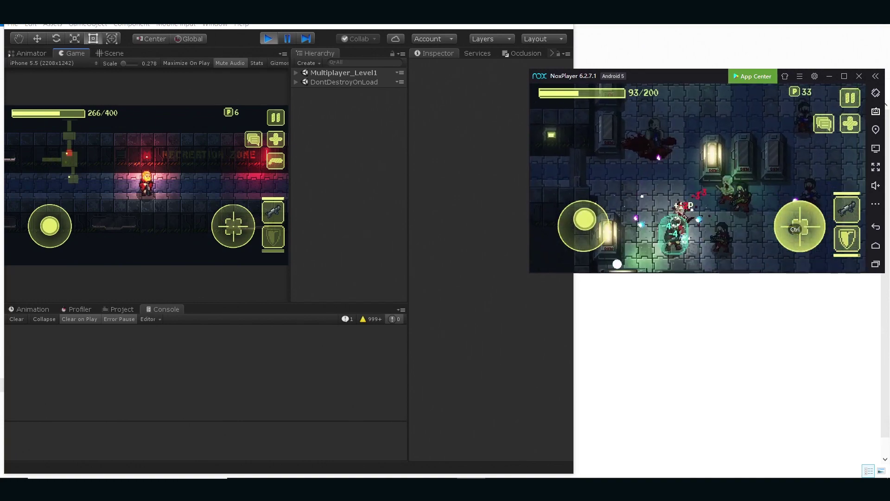
{"action": "key", "text": "a"}
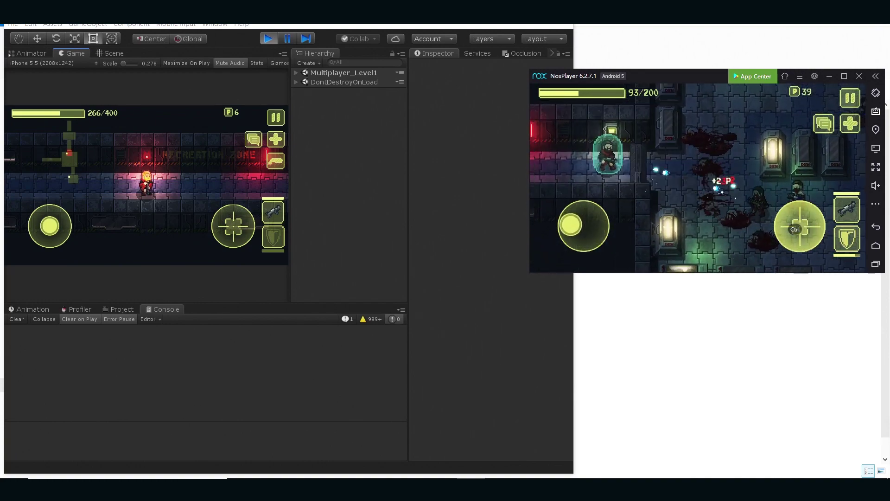
{"action": "key", "text": "s"}
Switch to the Unity editor and advance the second player past the host into the room, shooting the remaining enemies.
{"action": "key", "text": "alt+Tab"}
{"action": "key", "text": "d"}
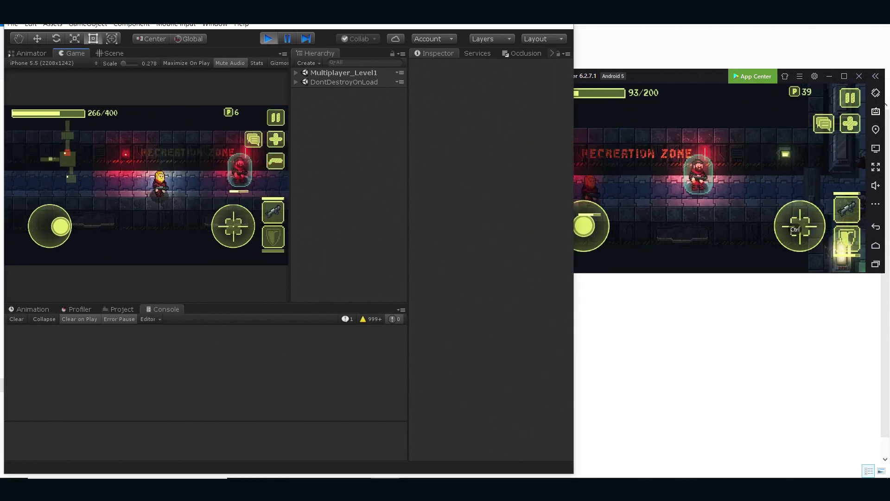
{"action": "key", "text": "q"}
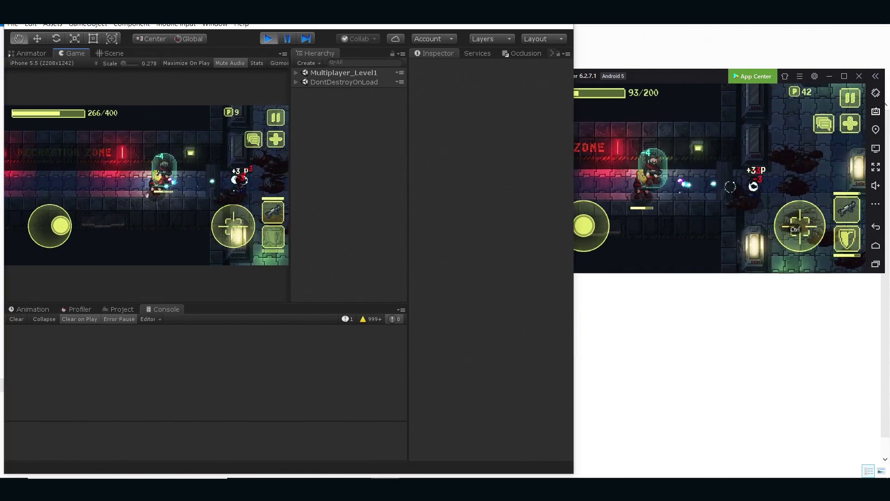
{"action": "key", "text": "d"}
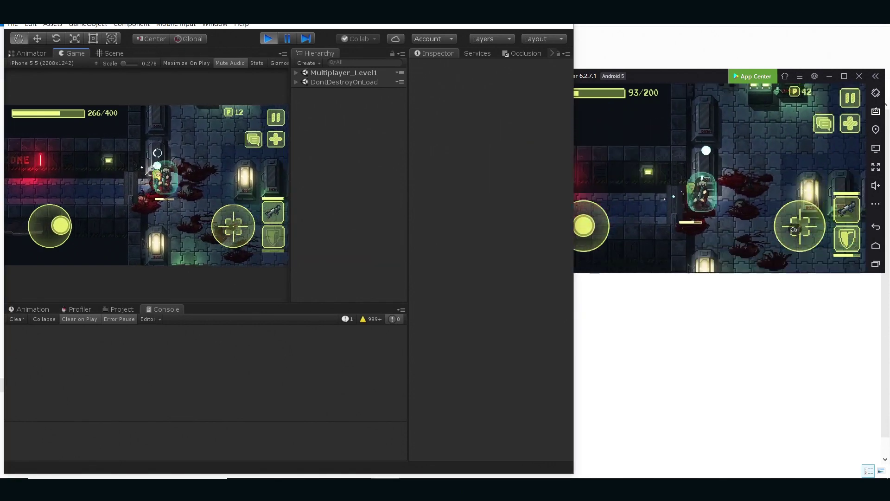
{"action": "key", "text": "w"}
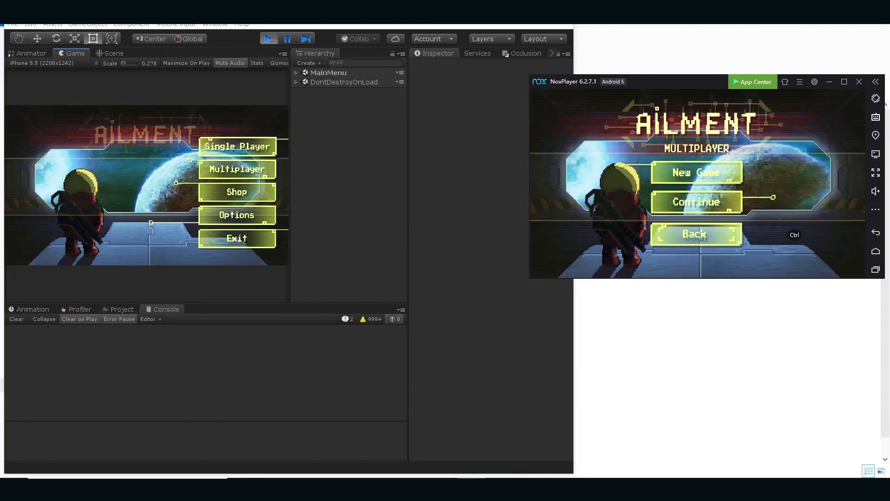
Reopen the Multiplayer menu in NoxPlayer, and create a room for continuing the multiplayer game in Unity.
{"action": "left_click", "coordinate": [696, 235]}
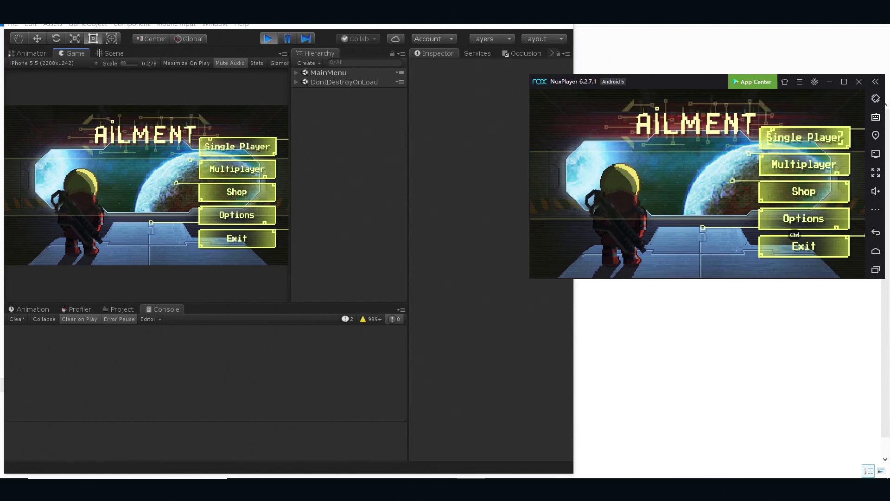
{"action": "left_click", "coordinate": [804, 165]}
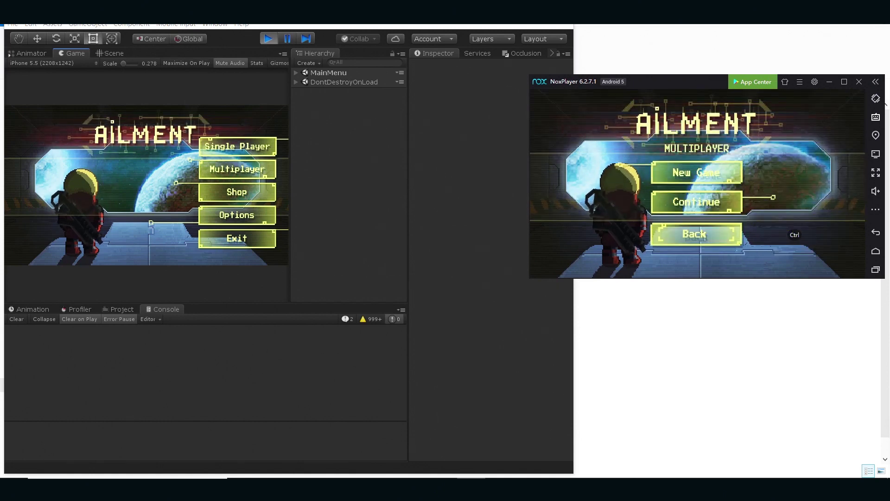
{"action": "left_click", "coordinate": [237, 170]}
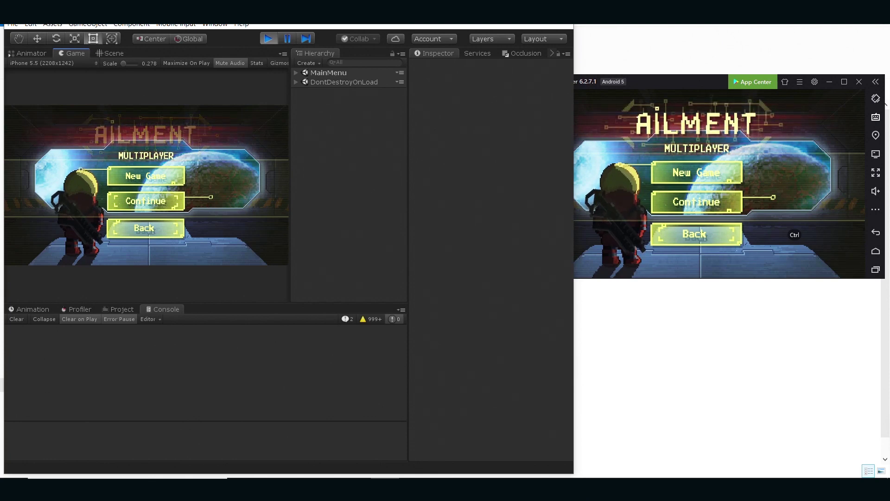
{"action": "left_click", "coordinate": [146, 201]}
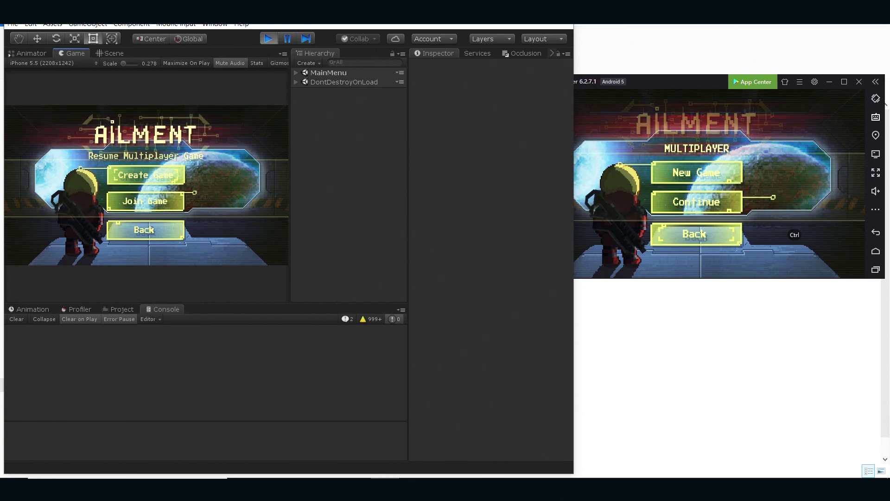
{"action": "key", "text": "Return"}
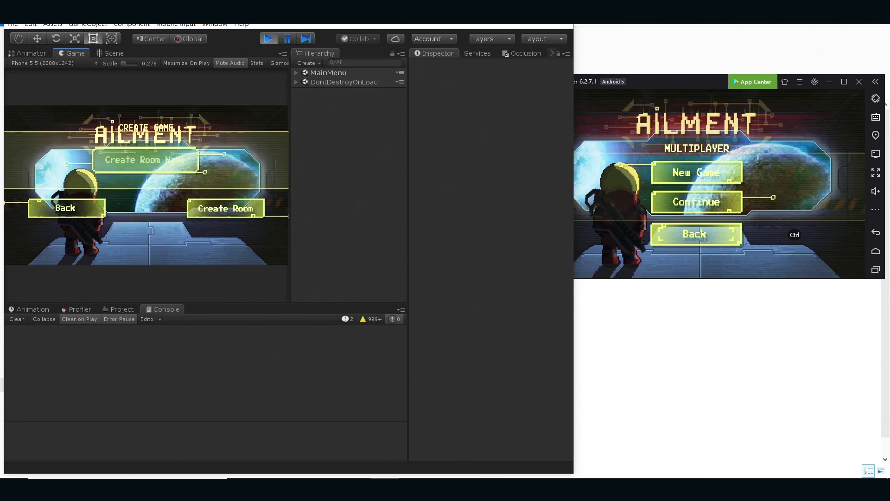
{"action": "key", "text": "Return"}
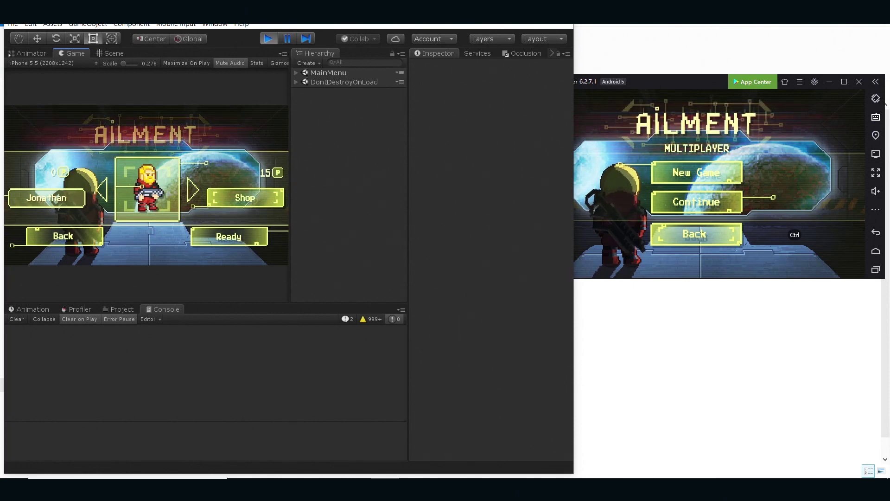
Join the Unity player's room as a continued multiplayer game in NoxPlayer and choose the Arbine character.
{"action": "left_click", "coordinate": [696, 201]}
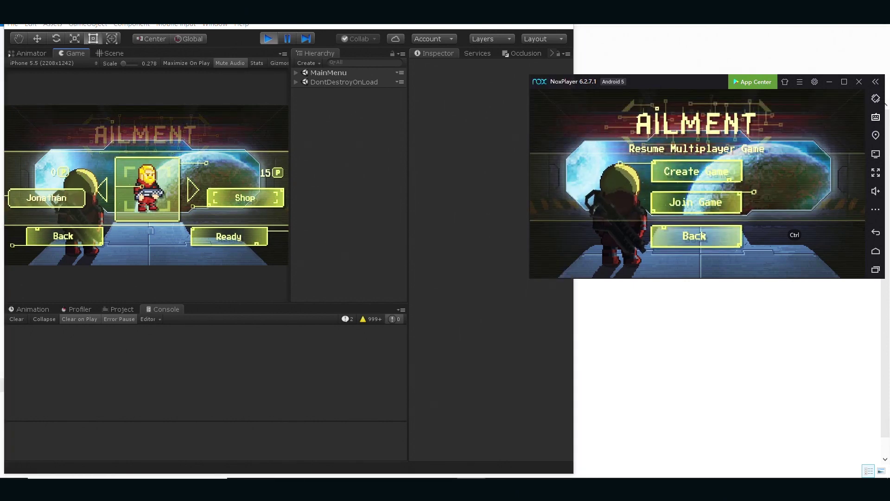
{"action": "left_click", "coordinate": [697, 202]}
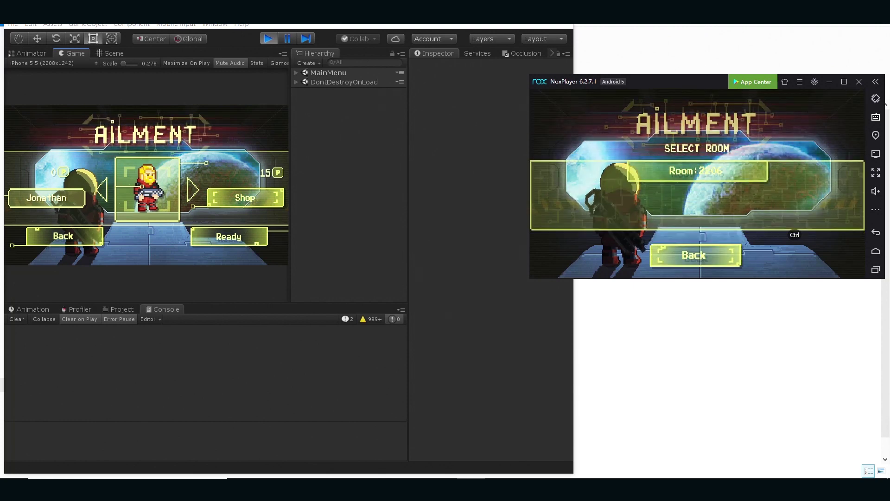
{"action": "left_click", "coordinate": [697, 171]}
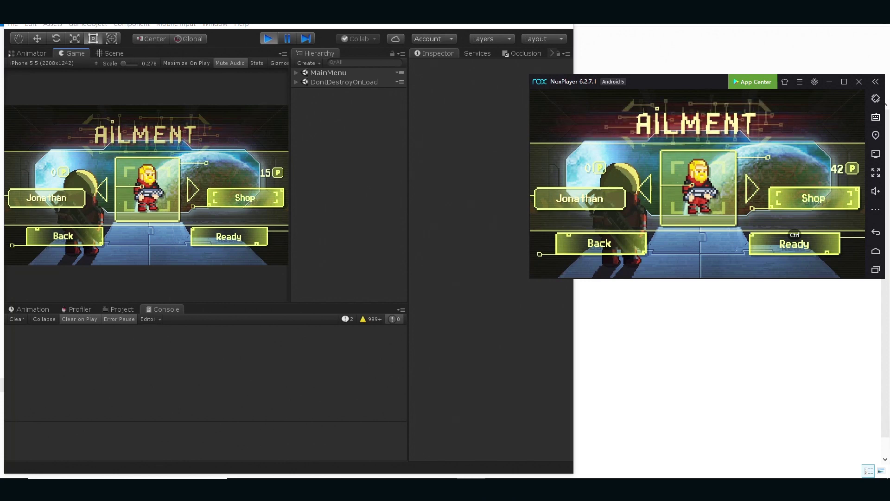
{"action": "left_click", "coordinate": [752, 189]}
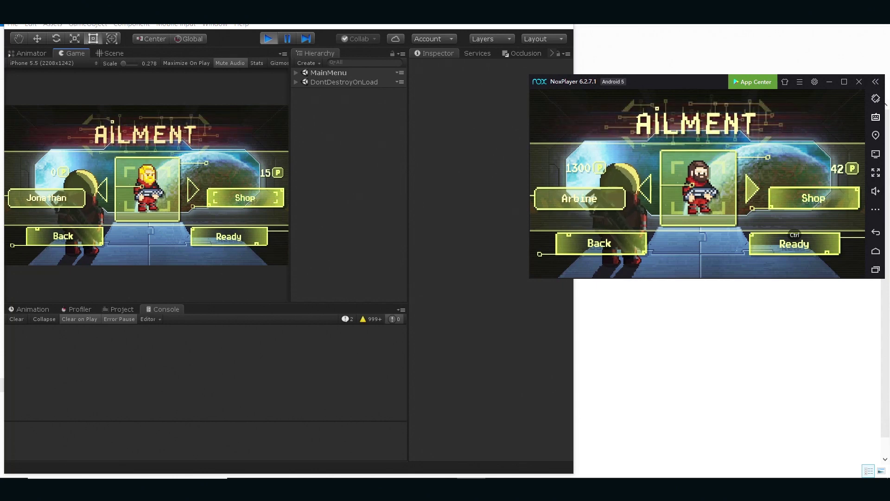
Mark both players as ready and start the resumed multiplayer game from the Unity editor.
{"action": "left_click", "coordinate": [229, 237]}
{"action": "left_click", "coordinate": [795, 244]}
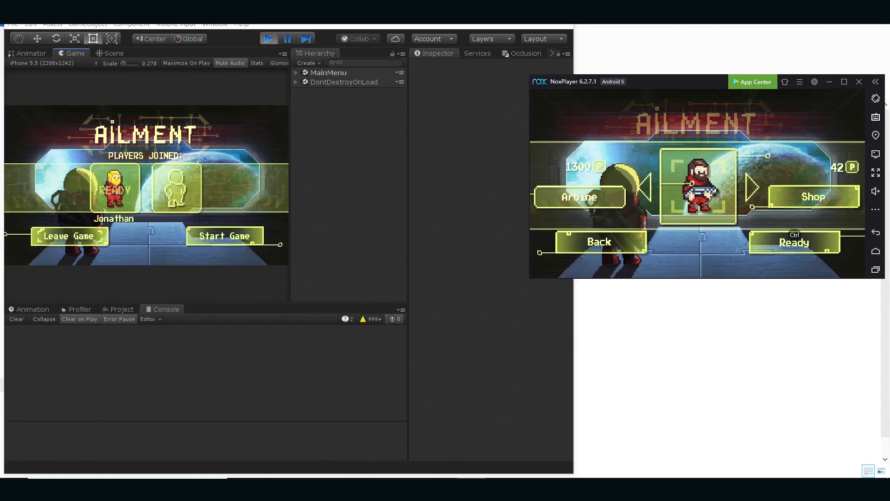
{"action": "left_click", "coordinate": [226, 237]}
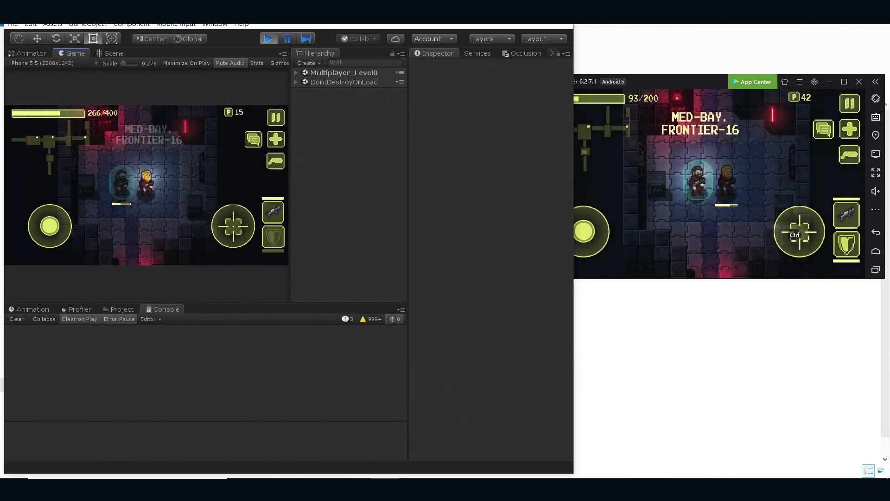
Walk the second player around the host in the Med-Bay starting room in the Unity Game view.
{"action": "key", "text": "a"}
{"action": "key", "text": "w"}
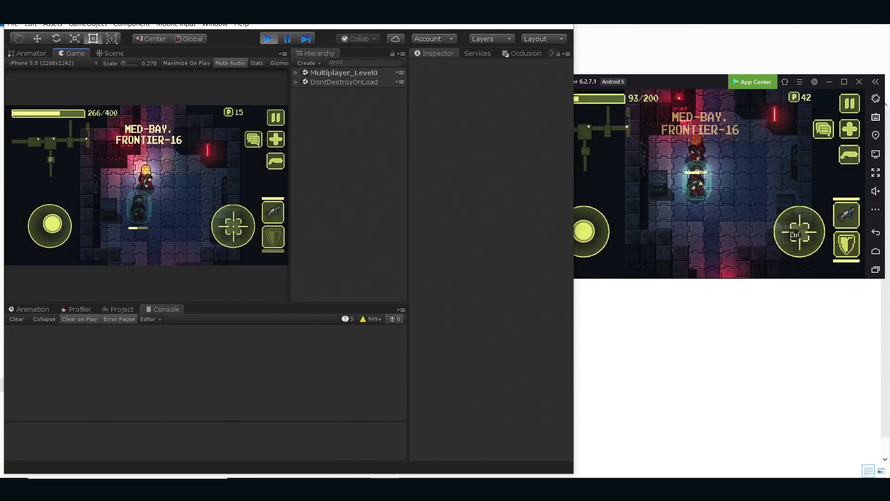
{"action": "key", "text": "s"}
{"action": "key", "text": "d"}
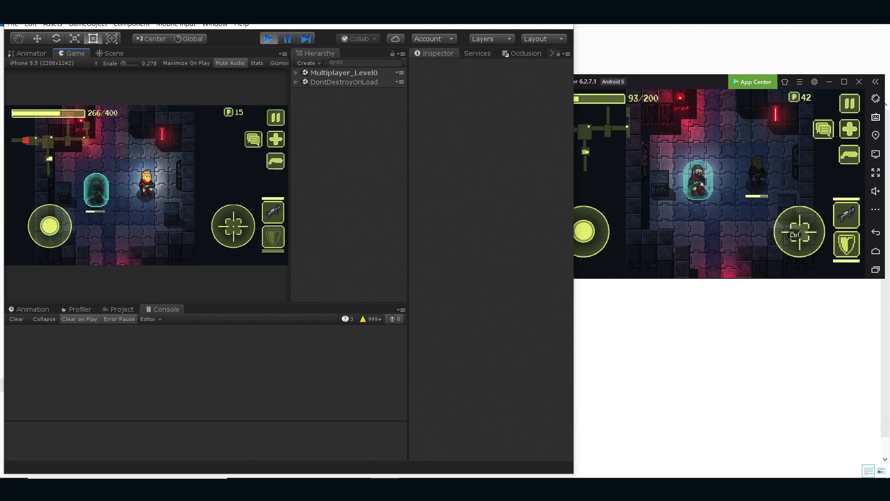
Switch to NoxPlayer, move the host player around the starting room and head up the corridor to the next room's entrance.
{"action": "key", "text": "alt+Tab"}
{"action": "key", "text": "w"}
{"action": "key", "text": "d"}
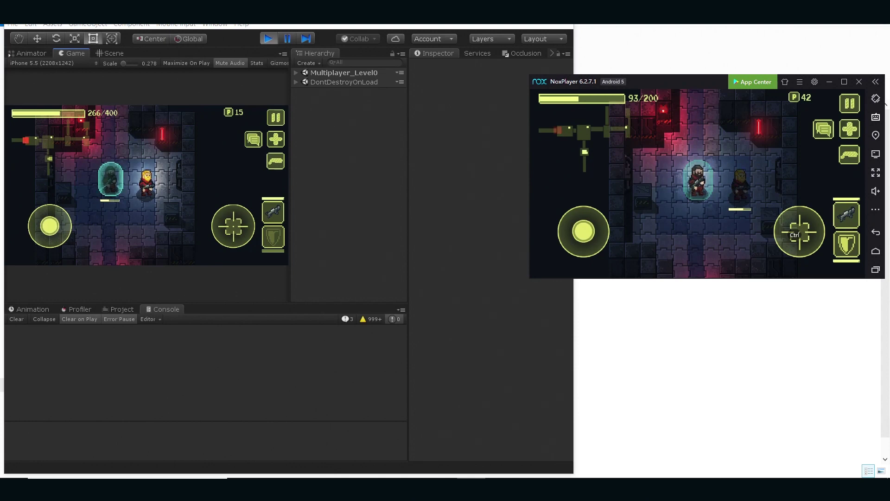
{"action": "key", "text": "w"}
{"action": "key", "text": "a"}
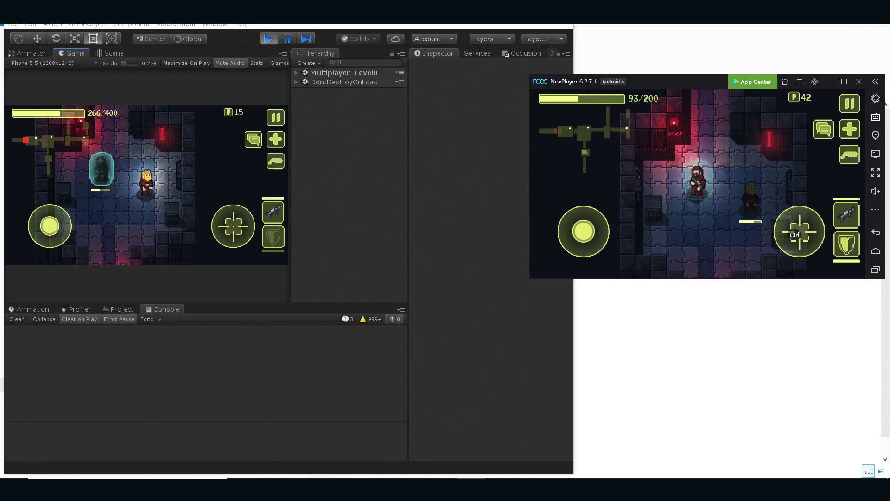
{"action": "key", "text": "w"}
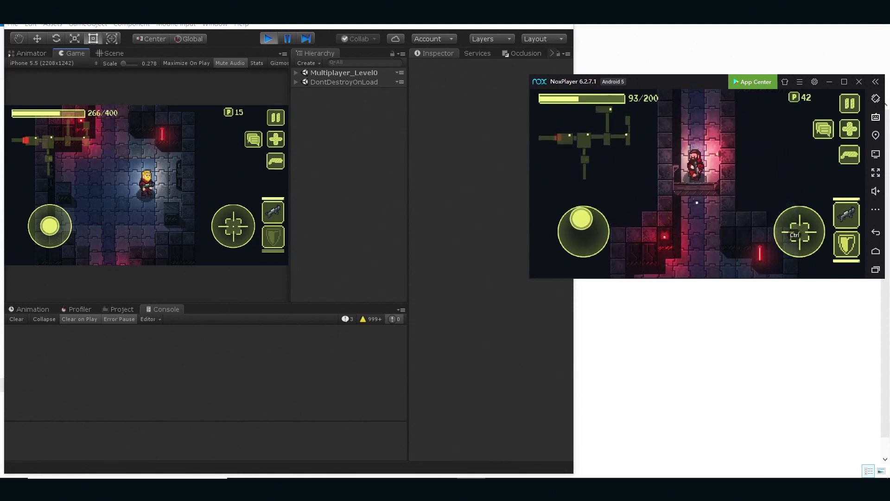
Switch to the Unity editor and walk the second player up the corridor past the host into the room beyond.
{"action": "key", "text": "alt+Tab"}
{"action": "key", "text": "a"}
{"action": "key", "text": "w"}
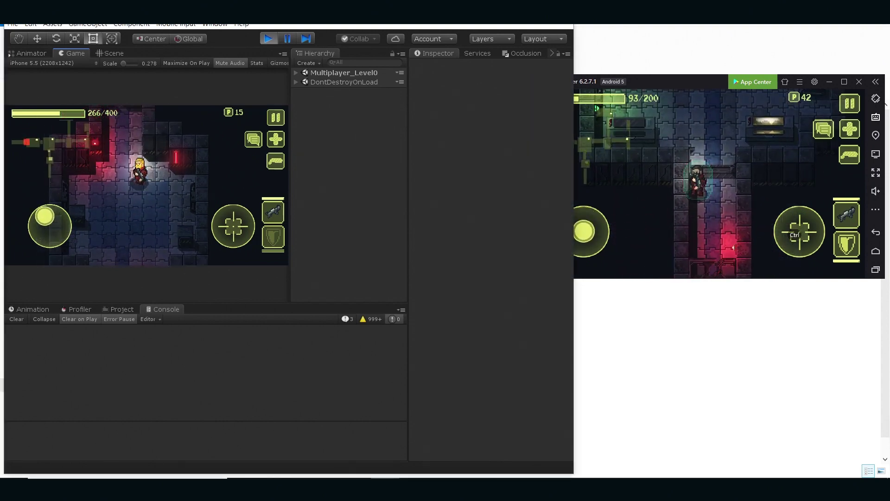
{"action": "key", "text": "w"}
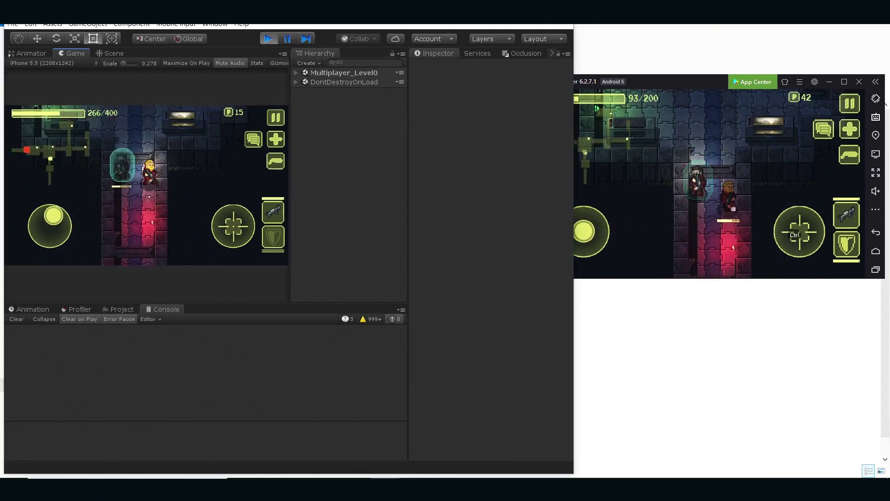
{"action": "key", "text": "w"}
{"action": "key", "text": "a"}
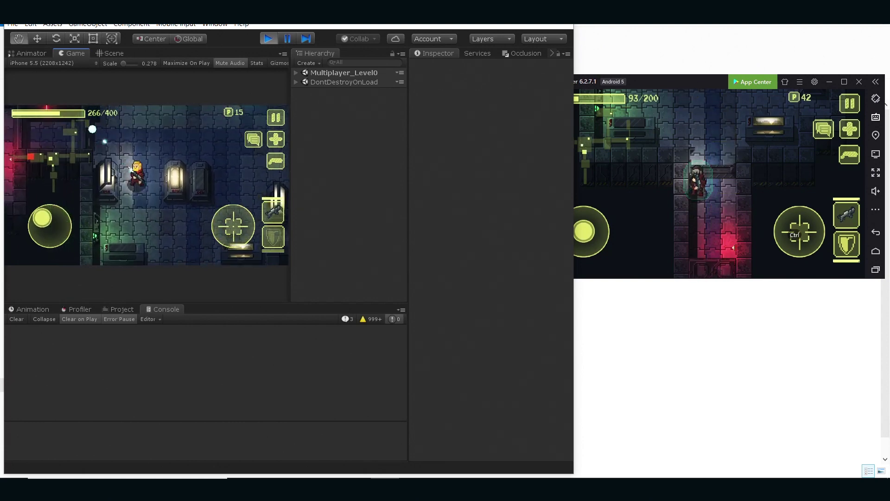
Walk the second player into the enemy room and slightly widen the Unity editor window.
{"action": "key", "text": "Left"}
{"action": "key", "text": "t"}
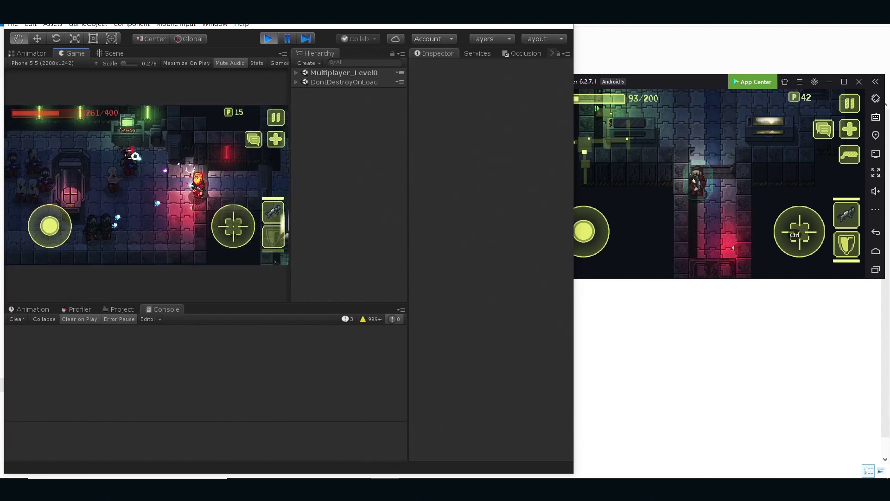
{"action": "left_click_drag", "start_coordinate": [574, 183], "coordinate": [591, 183]}
Switch to NoxPlayer and lead the host up through the next room to the enemy room where the second player is fighting.
{"action": "left_click", "coordinate": [598, 183]}
{"action": "key", "text": "w"}
{"action": "key", "text": "a"}
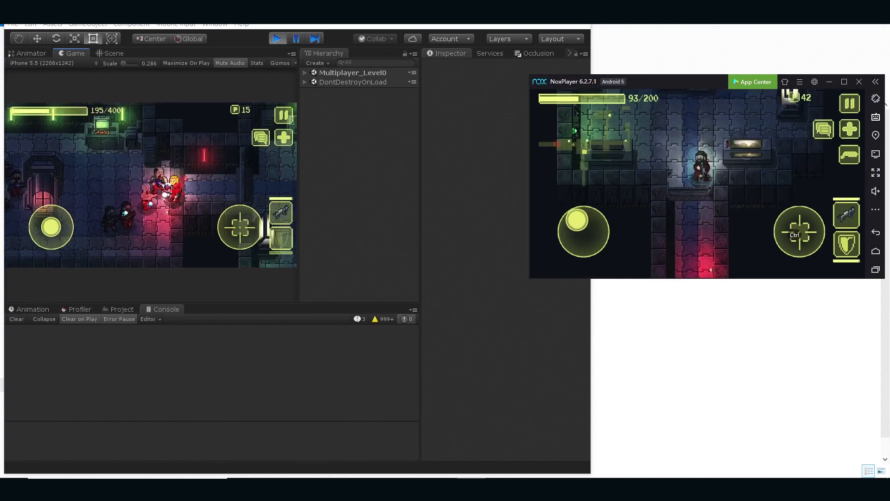
{"action": "key", "text": "a"}
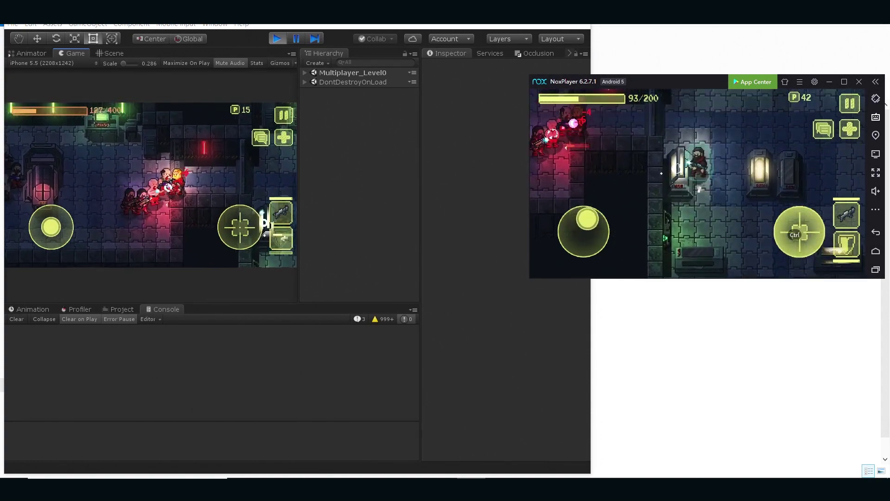
{"action": "key", "text": "w"}
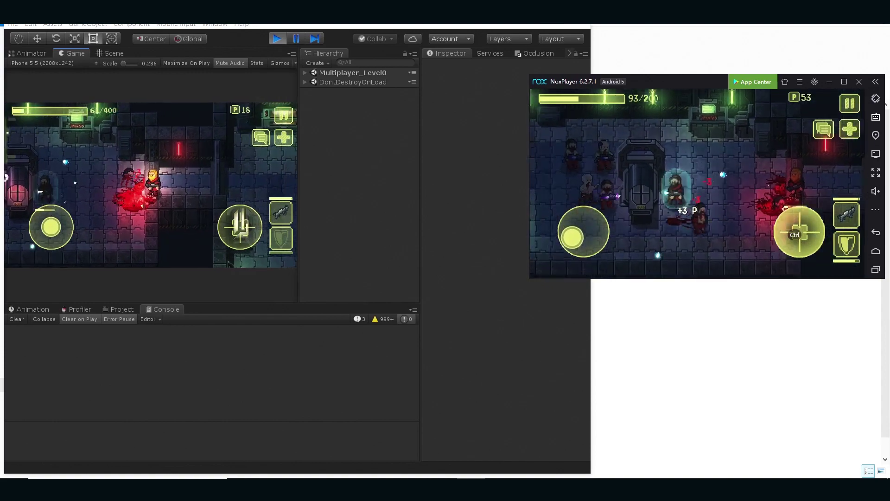
Fight the enemies around the medical pod with the host while staying close to the second player.
{"action": "key", "text": "s"}
{"action": "key", "text": "d"}
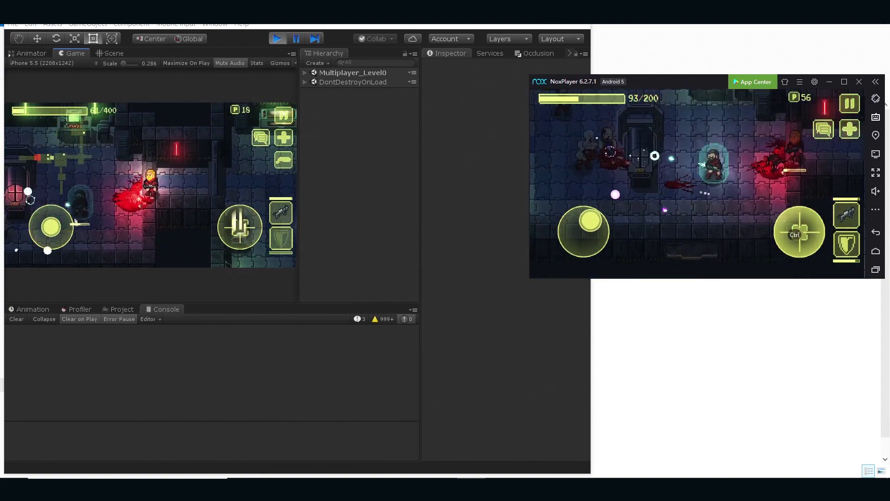
{"action": "key", "text": "a"}
{"action": "key", "text": "s"}
{"action": "key", "text": "d"}
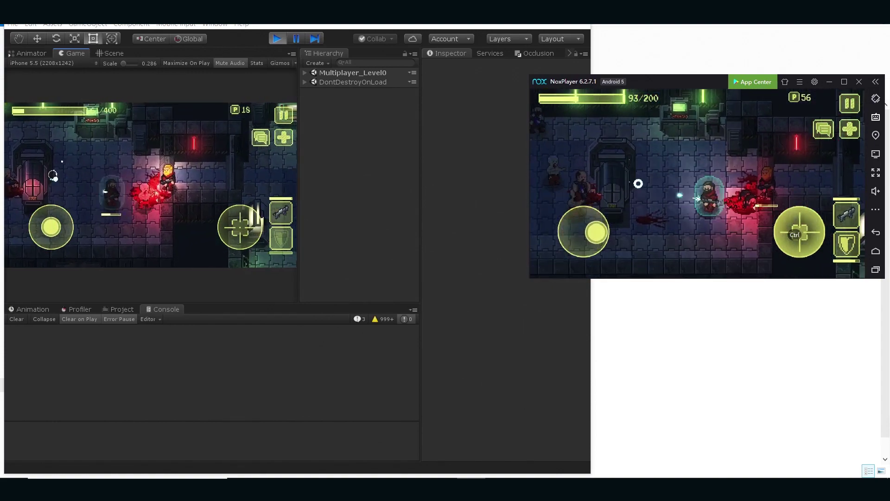
{"action": "key", "text": "a"}
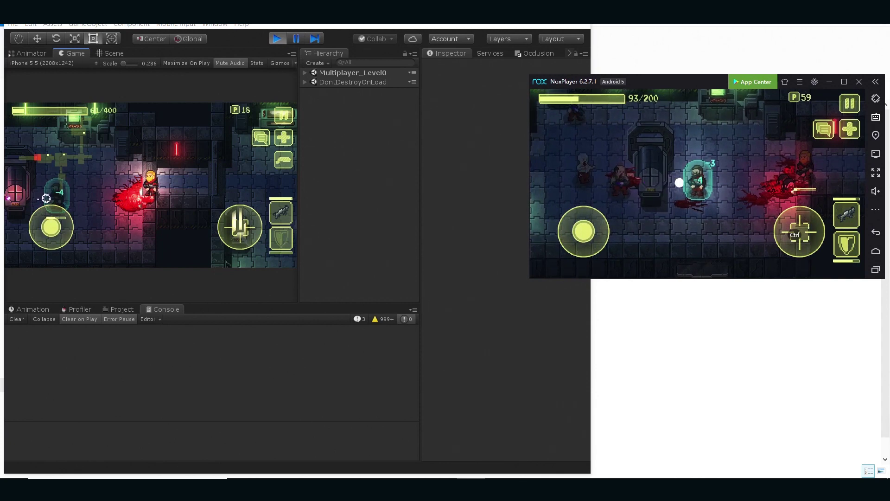
Switch to the Unity editor and take the second player past the medical pod to fight the enemies on the room's far side.
{"action": "key", "text": "alt+Tab"}
{"action": "key", "text": "w"}
{"action": "key", "text": "a"}
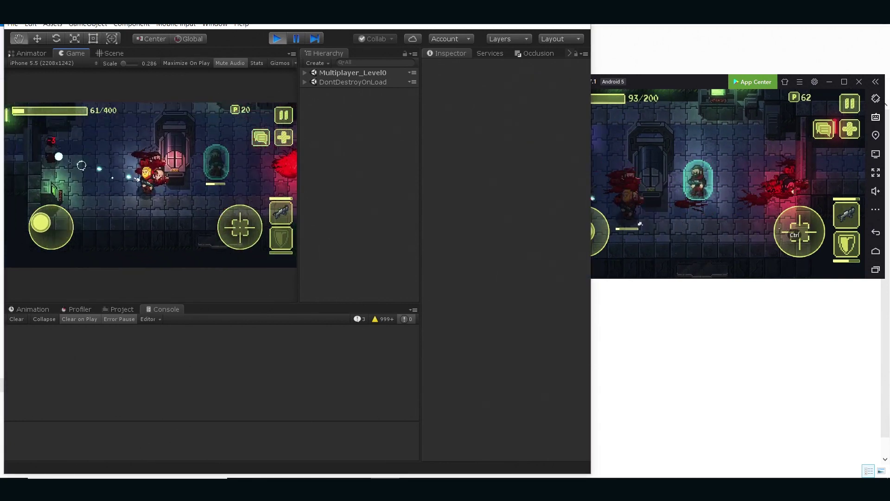
{"action": "key", "text": "a"}
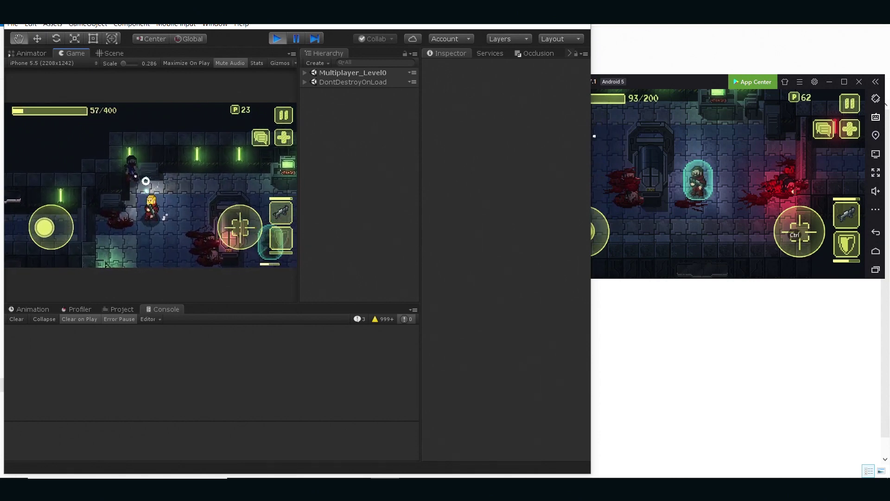
{"action": "key", "text": "a"}
{"action": "key", "text": "s"}
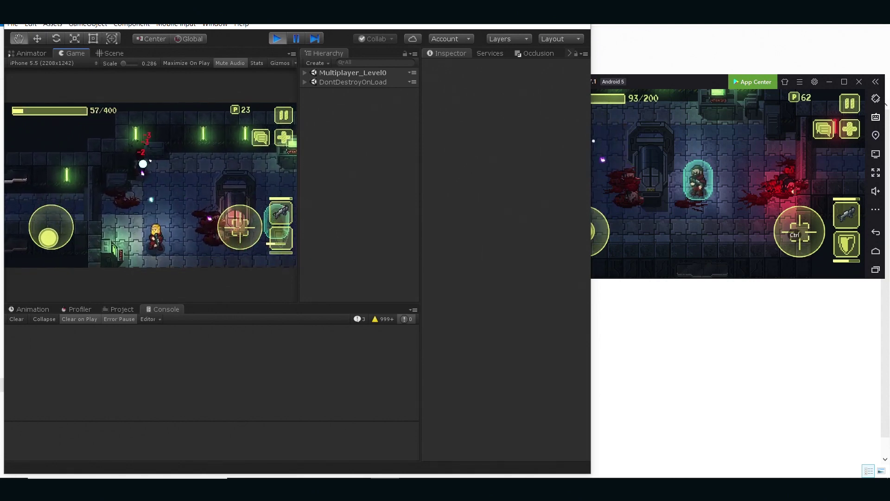
Finish the level with the second player and continue from the player statistics to the next level.
{"action": "key", "text": "d"}
{"action": "key", "text": "t"}
{"action": "key", "text": "w"}
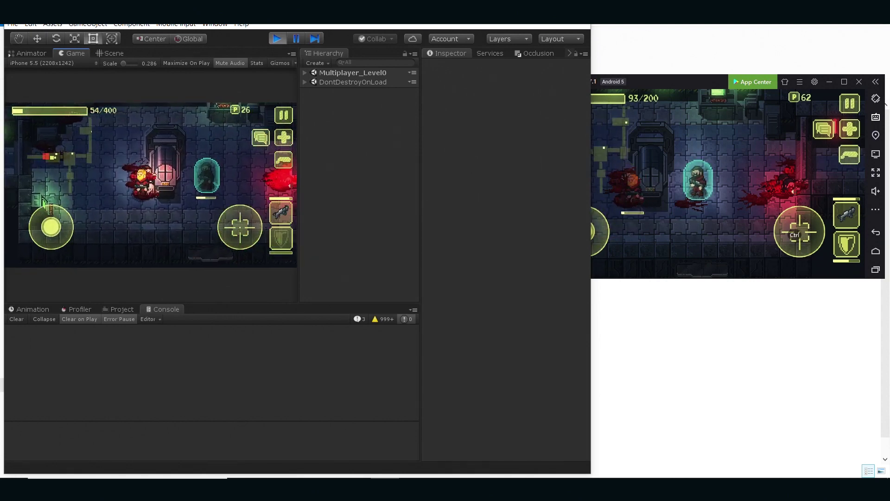
{"action": "key", "text": "a"}
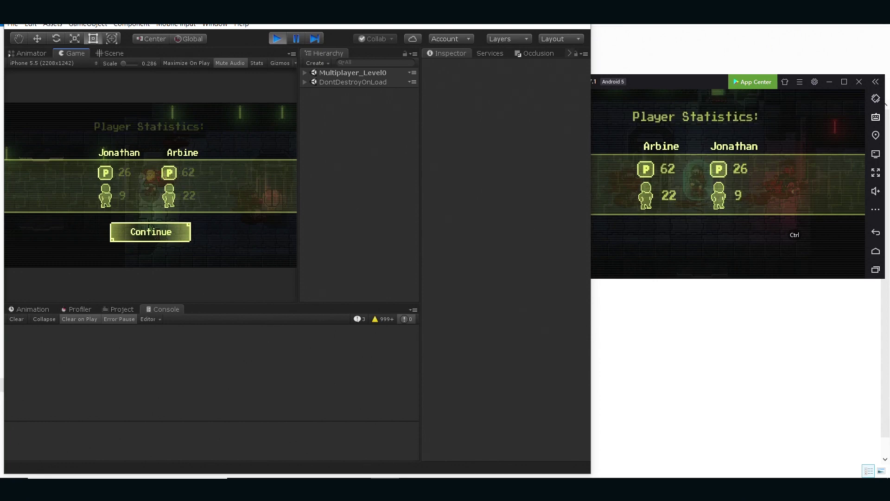
{"action": "key", "text": "Return"}
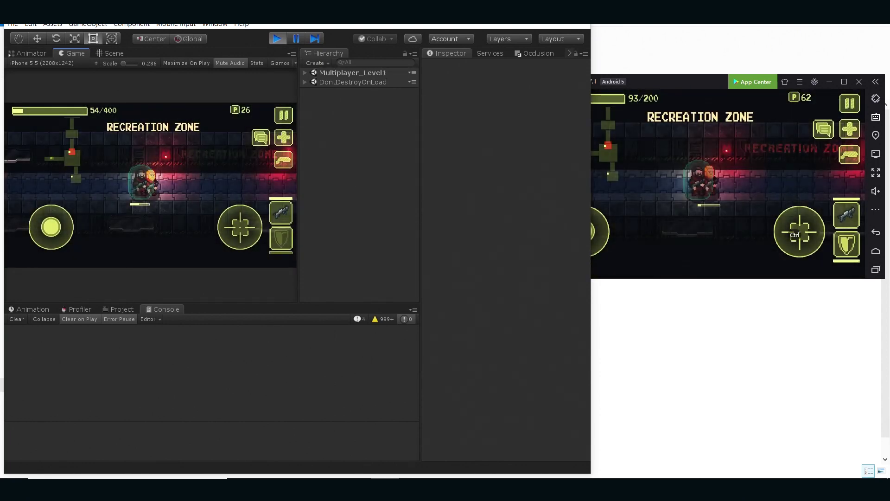
Walk the second player along the Recreation Zone corridor to the next room's entrance and back to the host.
{"action": "key", "text": "w"}
{"action": "key", "text": "d"}
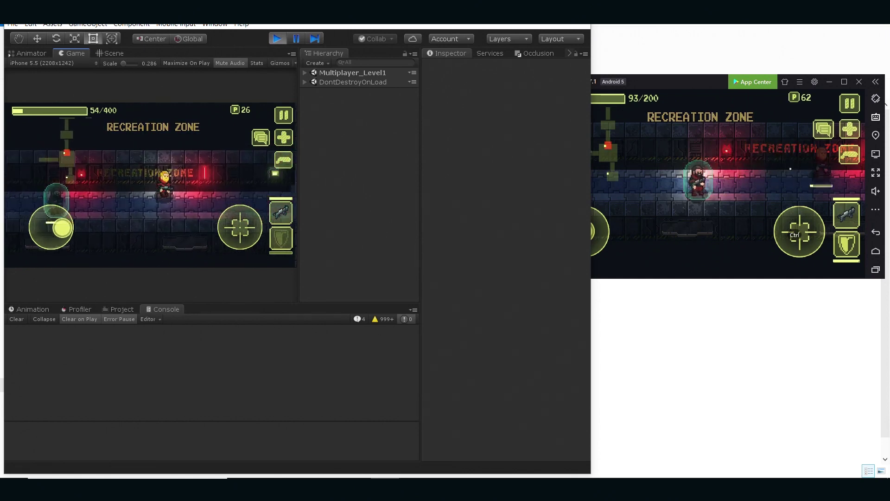
{"action": "key", "text": "Left"}
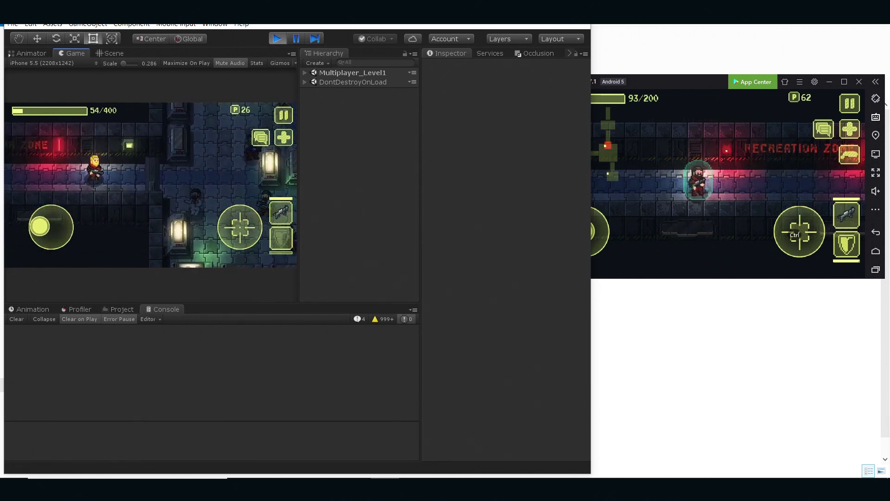
{"action": "key", "text": "w"}
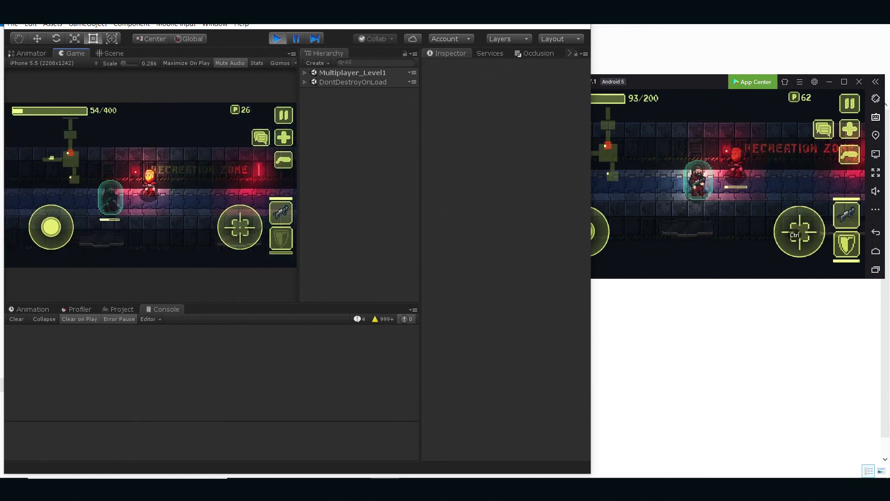
Fight the approaching enemy with the second player in the Recreation Zone corridor.
{"action": "key", "text": "d"}
{"action": "key", "text": "d"}
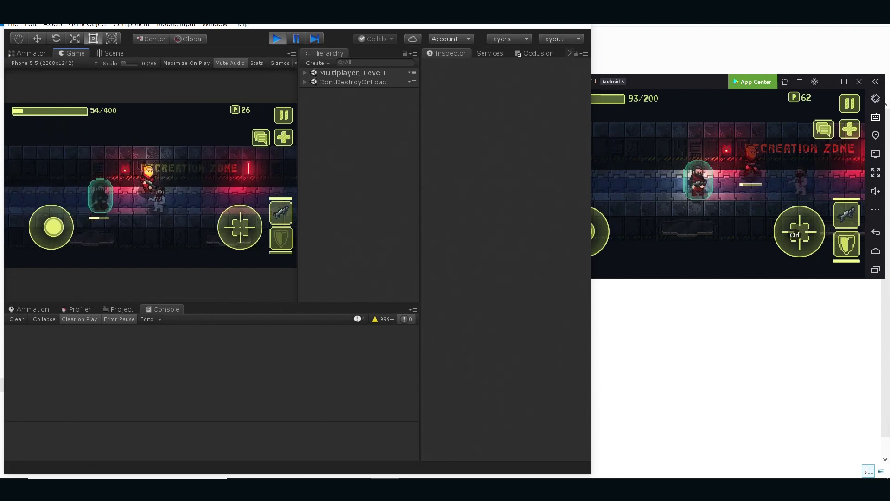
{"action": "key", "text": "s"}
{"action": "key", "text": "d"}
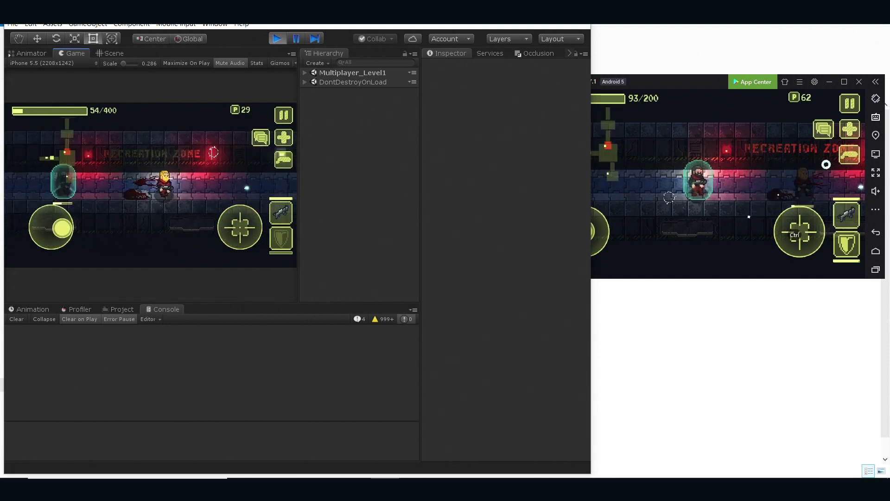
{"action": "key", "text": "Left"}
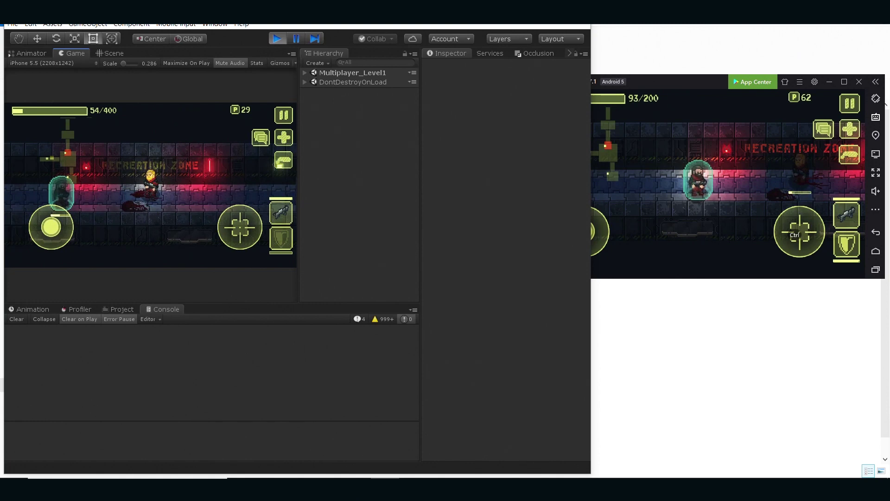
Switch to NoxPlayer and take the host out to the main menu, then return the Unity player to the main menu.
{"action": "key", "text": "alt+Tab"}
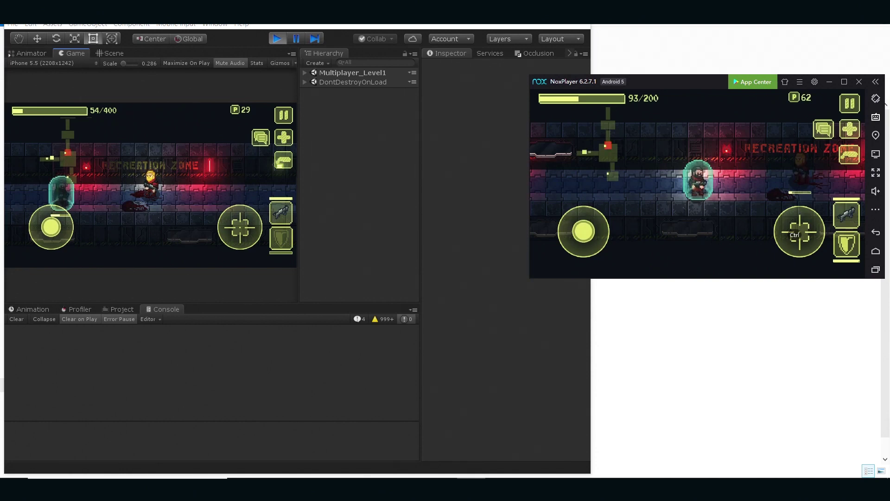
{"action": "key", "text": "XF86RFKill"}
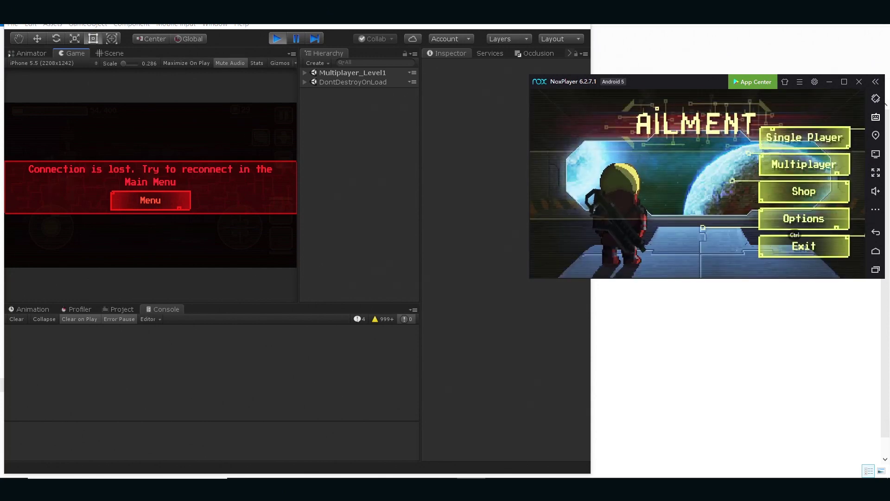
{"action": "left_click", "coordinate": [150, 200]}
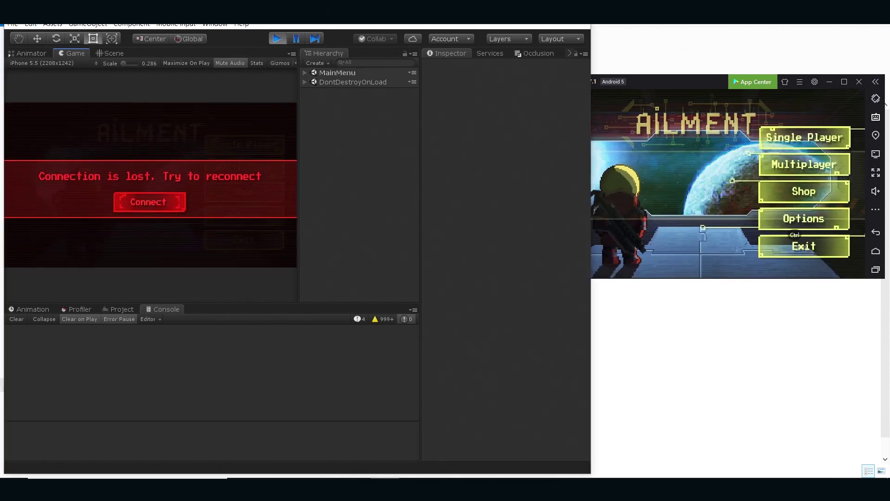
Reconnect the Unity player, rejoin the saved multiplayer game with both players ready, and start it from NoxPlayer.
{"action": "key", "text": "XF86WLAN"}
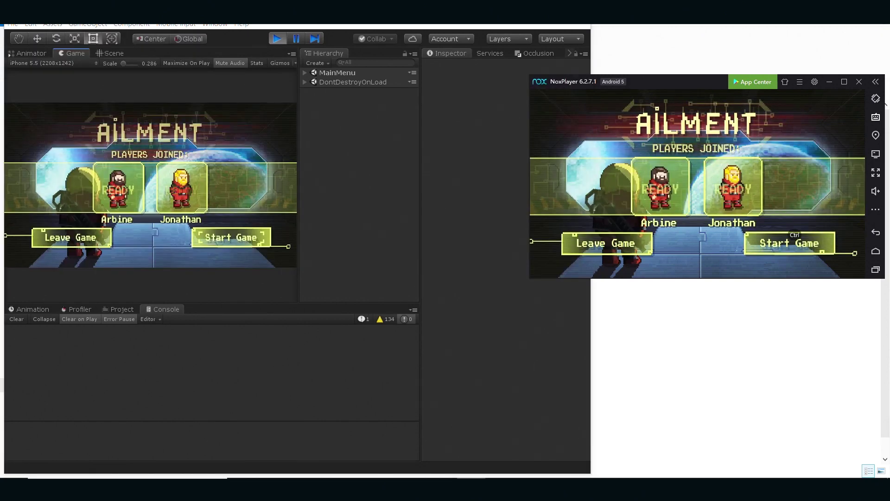
{"action": "key", "text": "ctrl"}
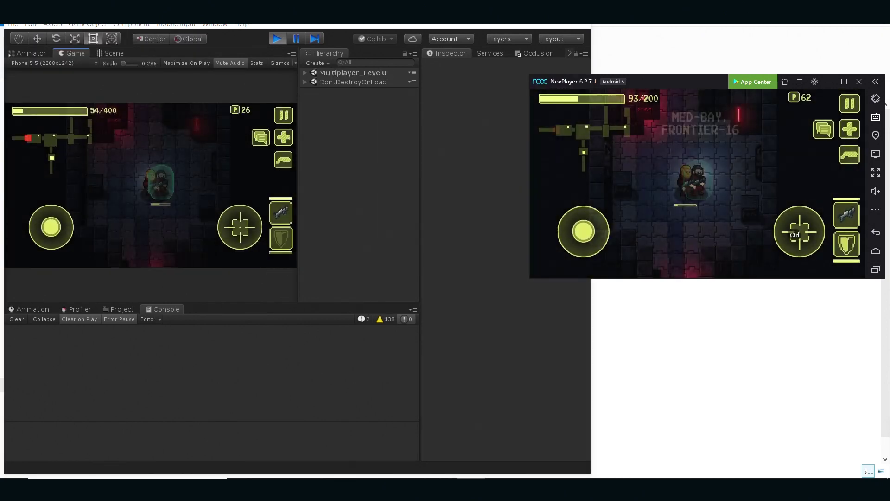
Lead the host from the Med-Bay starting room through the next room into the enemy room.
{"action": "key", "text": "w"}
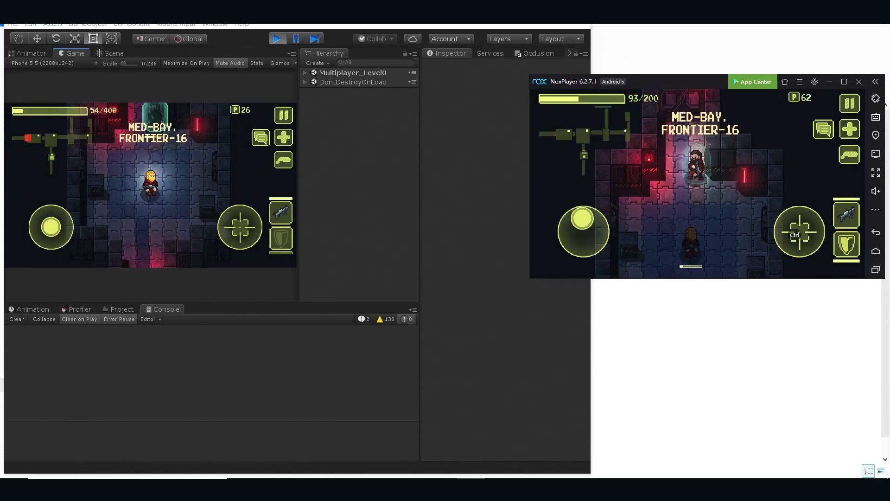
{"action": "key", "text": "a"}
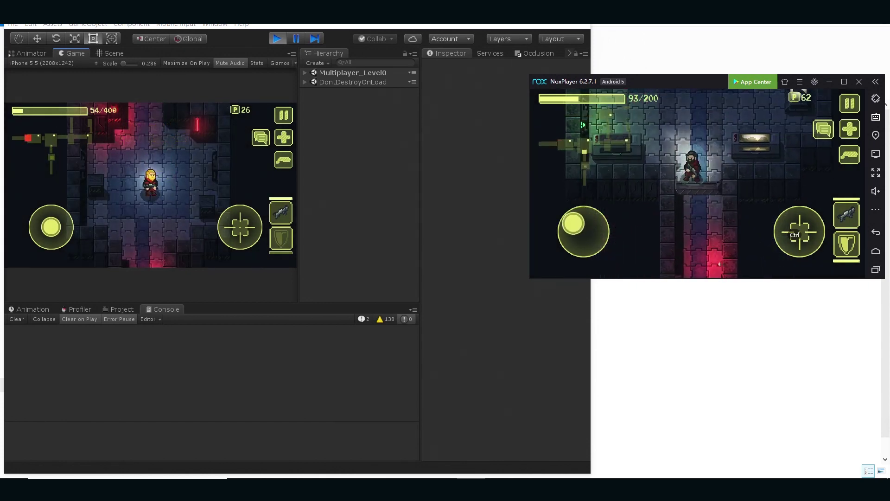
{"action": "key", "text": "a"}
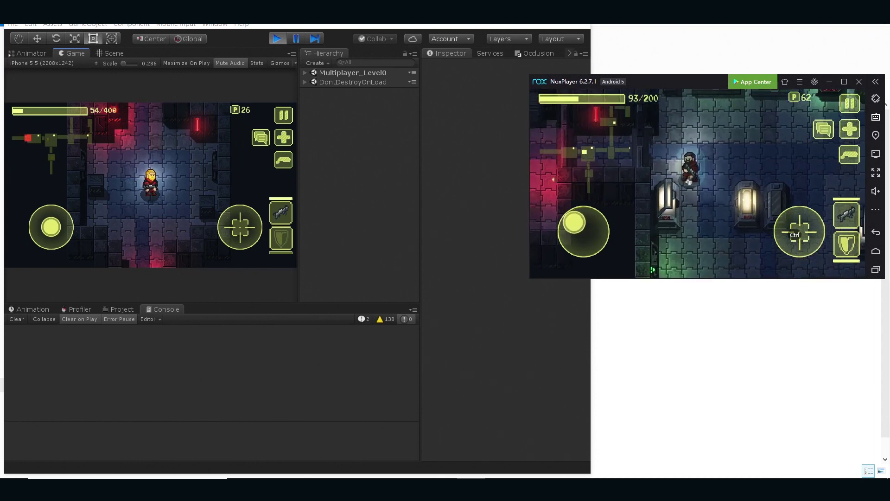
{"action": "key", "text": "a"}
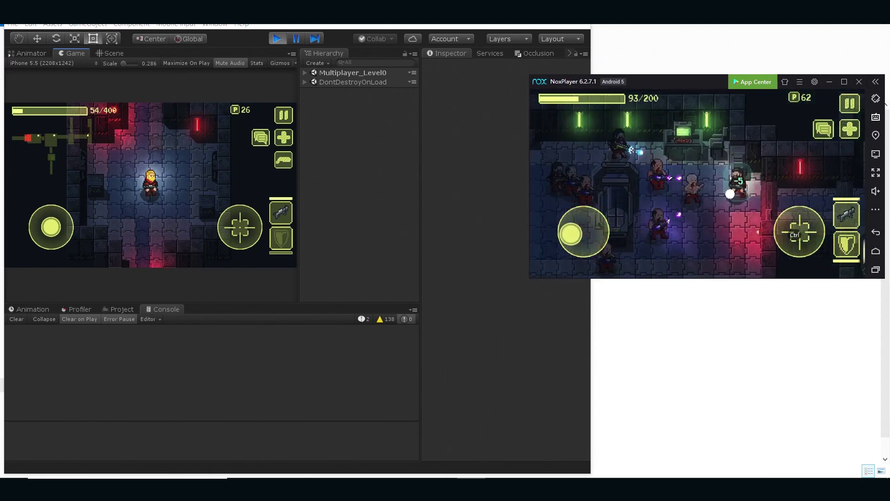
Switch to the Unity editor and bring the second player from the starting room to the host's position in the enemy room.
{"action": "key", "text": "alt+Tab"}
{"action": "key", "text": "w"}
{"action": "key", "text": "a"}
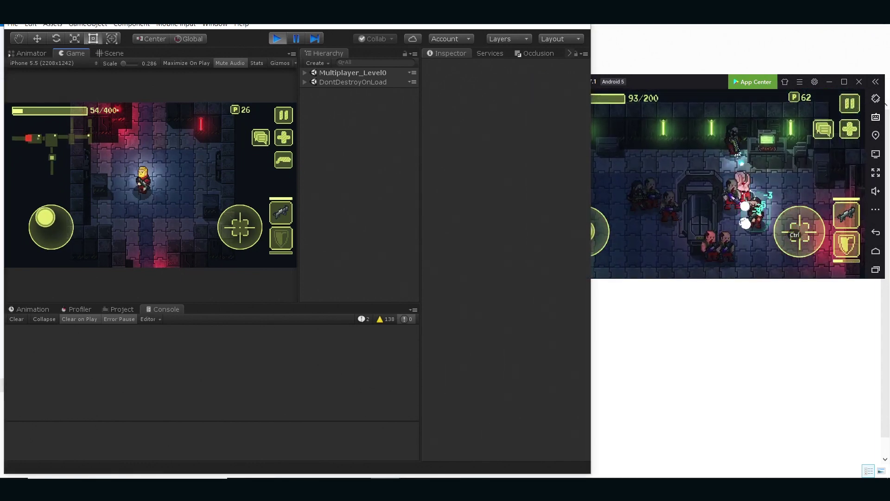
{"action": "key", "text": "w"}
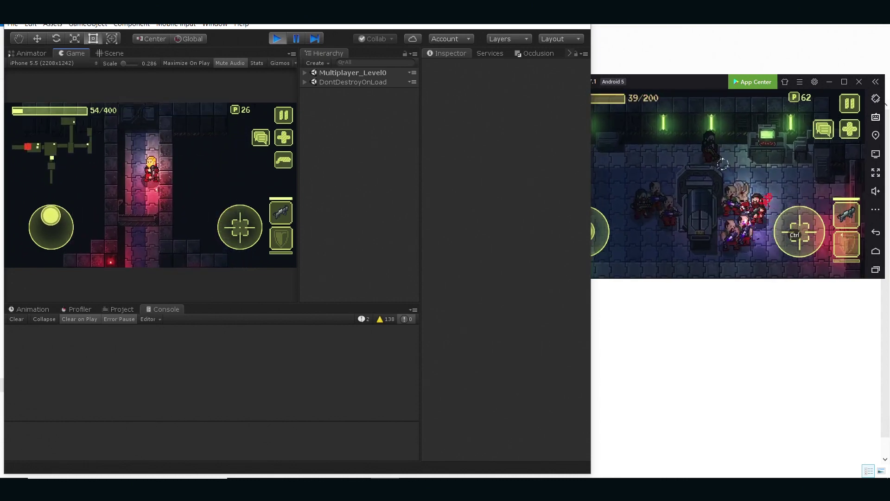
{"action": "key", "text": "a"}
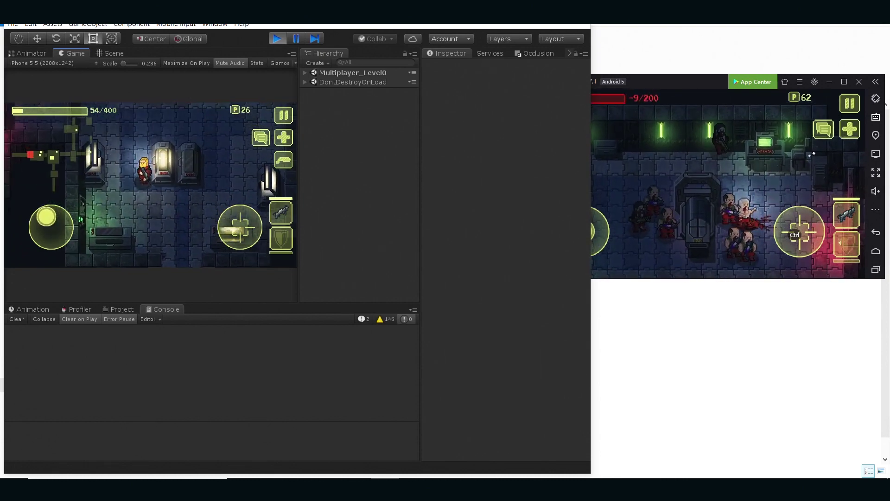
{"action": "key", "text": "s"}
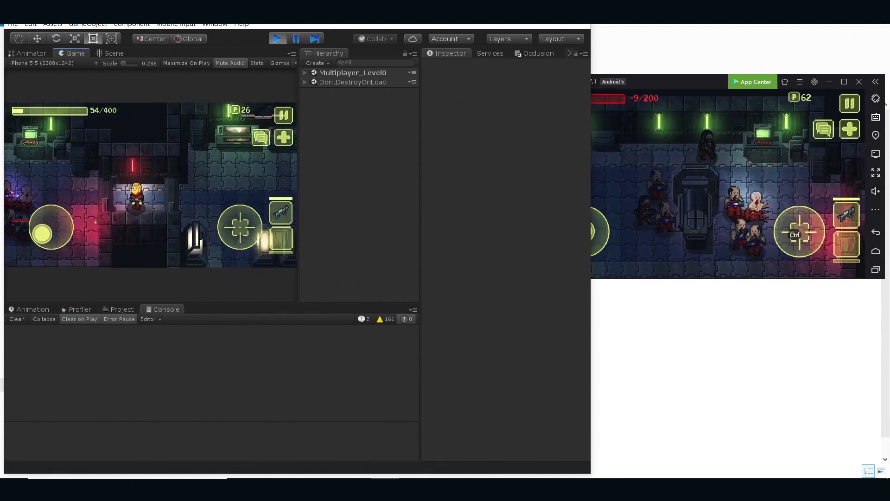
{"action": "key", "text": "s"}
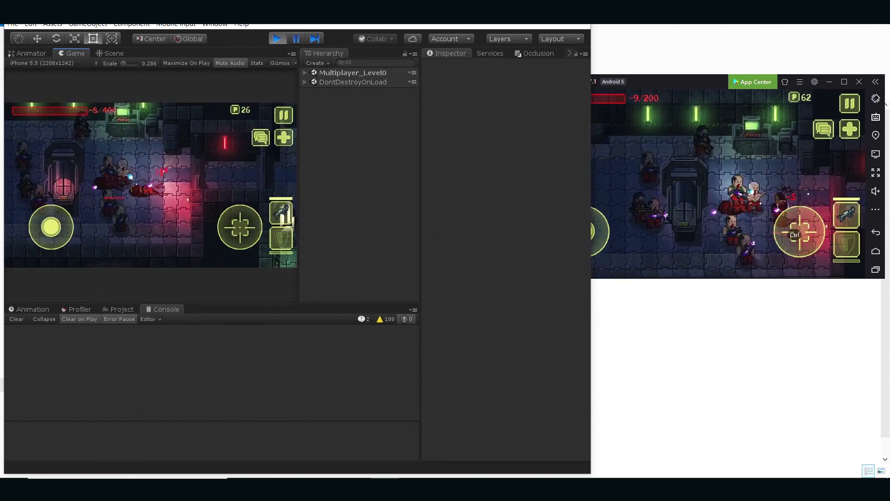
Switch to NoxPlayer and return the host from the Game Over screen to the main menu.
{"action": "key", "text": "alt+Tab"}
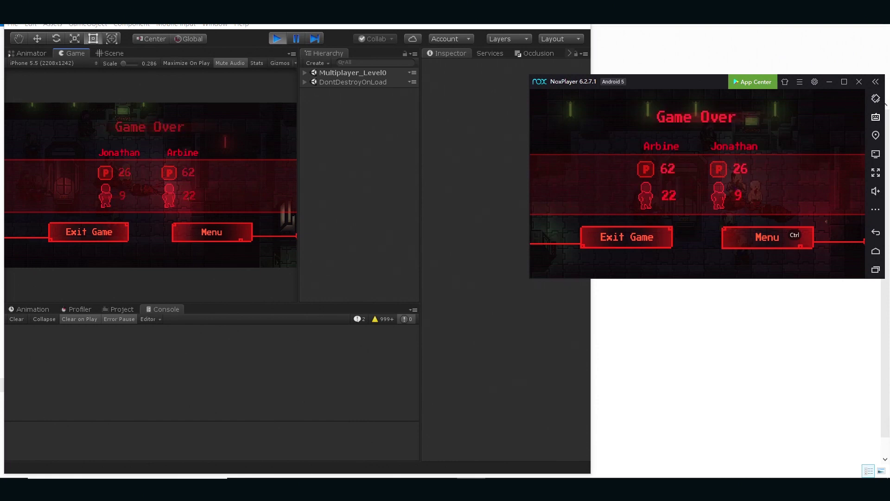
{"action": "key", "text": "ctrl"}
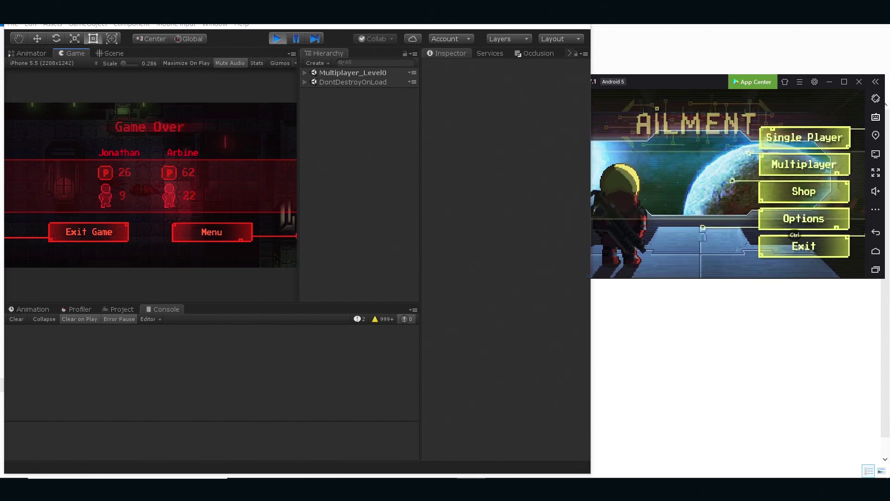